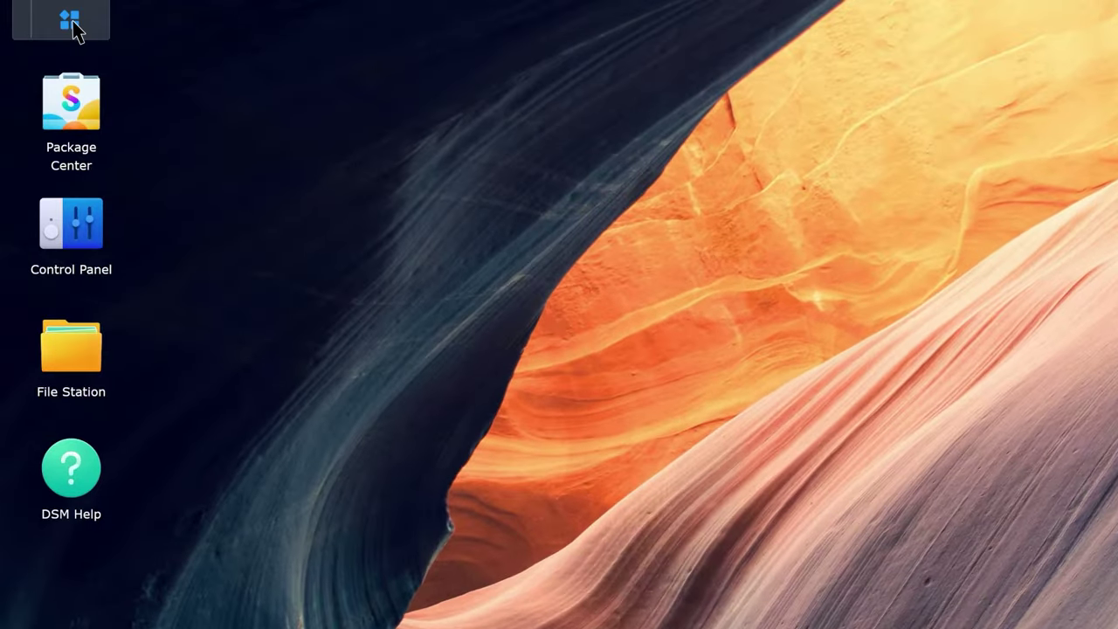
Step: Launch Active Backup for Microsoft 365 and start creating a new backup task from Task List
left_click(50, 16)
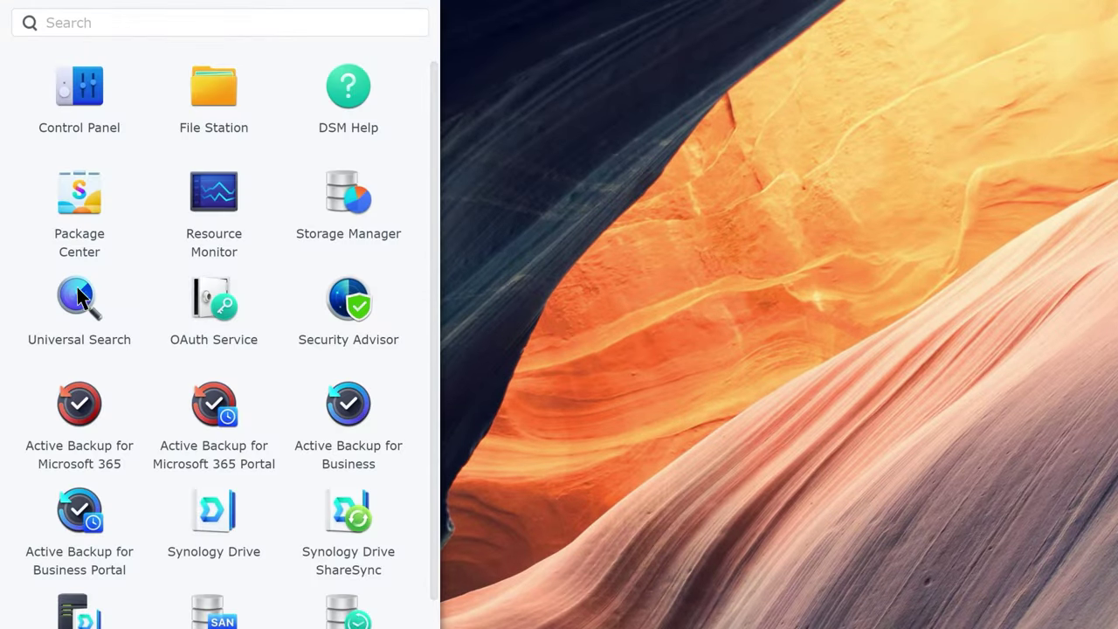
left_click(79, 404)
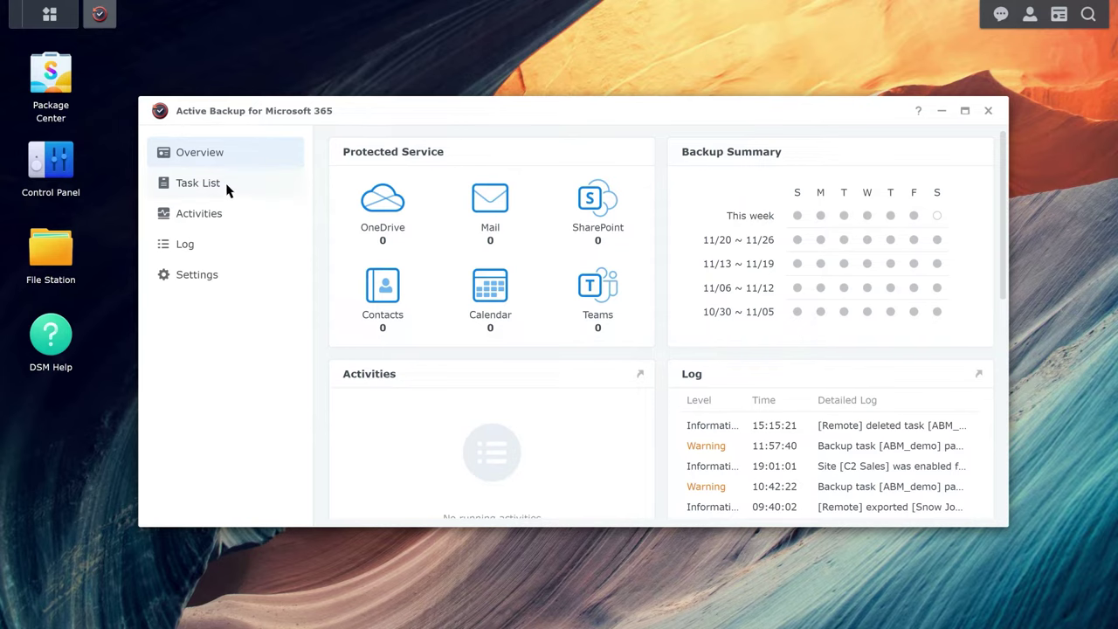
left_click(225, 185)
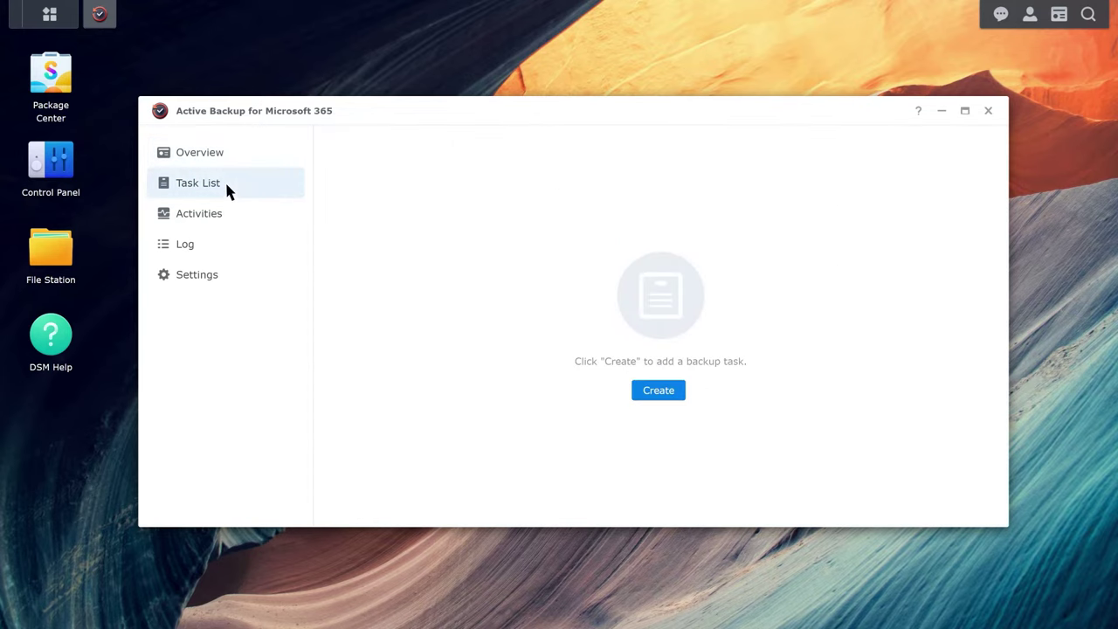
left_click(660, 399)
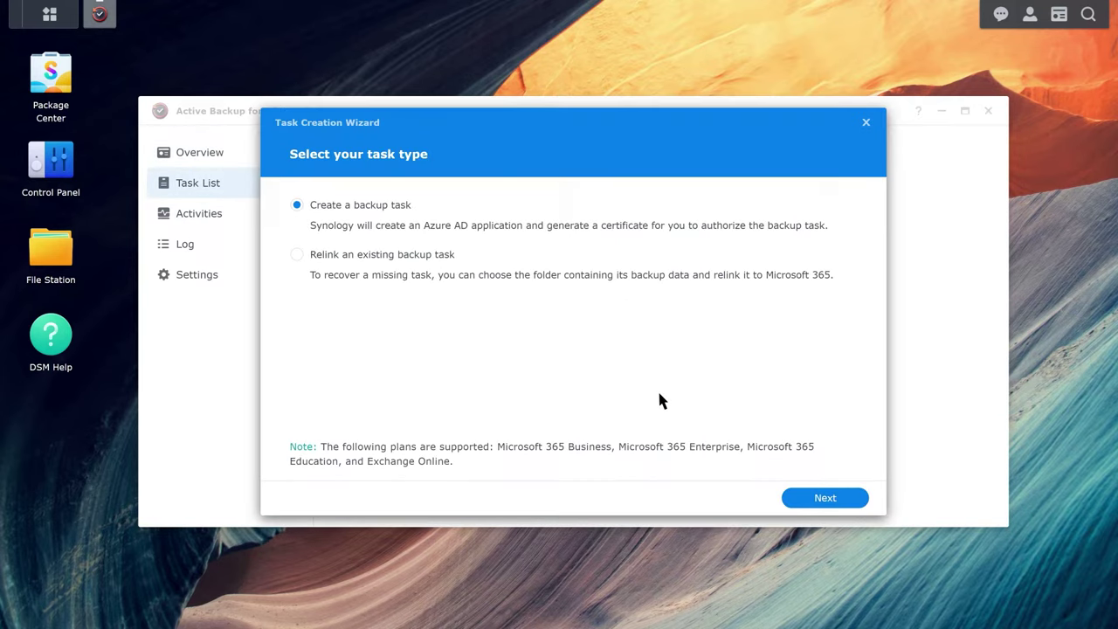
left_click(828, 503)
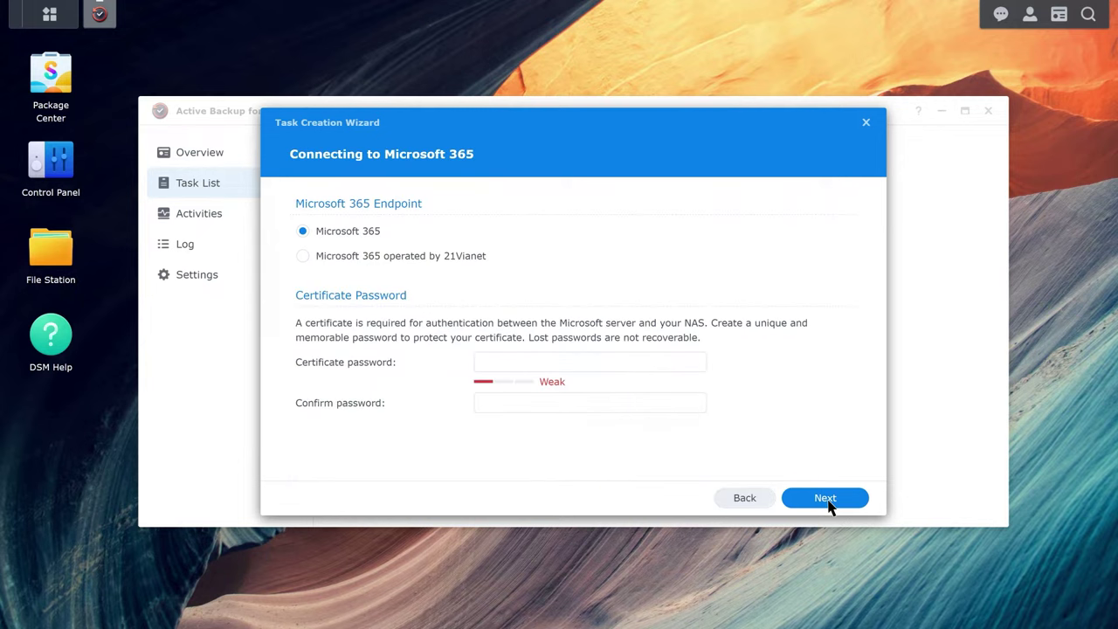
Step: Enter and confirm a strong certificate password, then proceed to Microsoft 365 sign-in
left_click(484, 365)
type("**********")
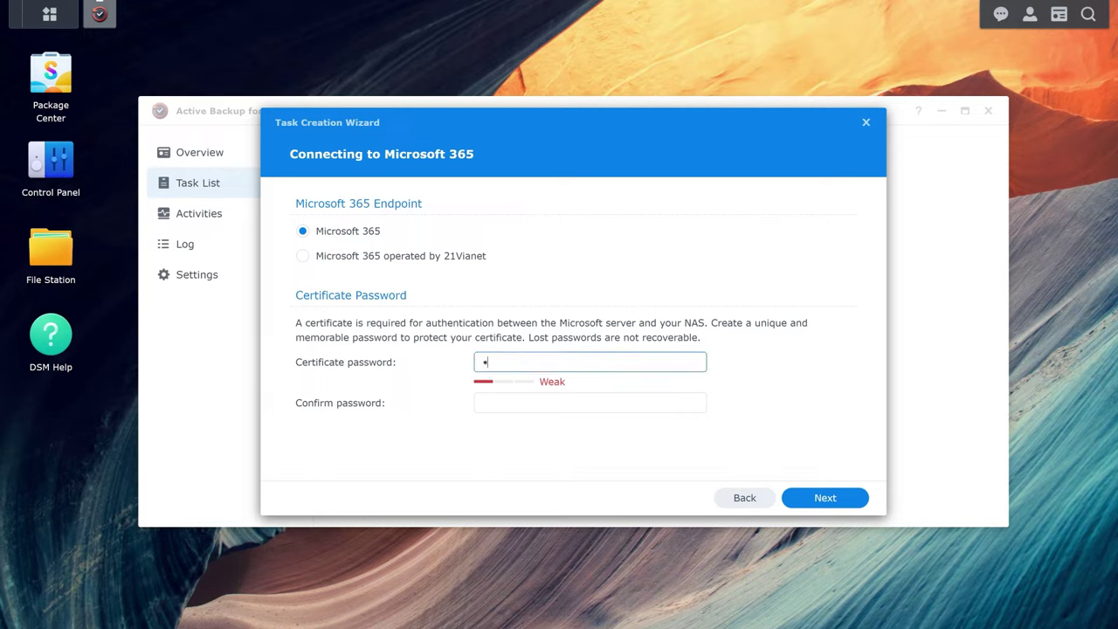
key("Tab")
type("**********")
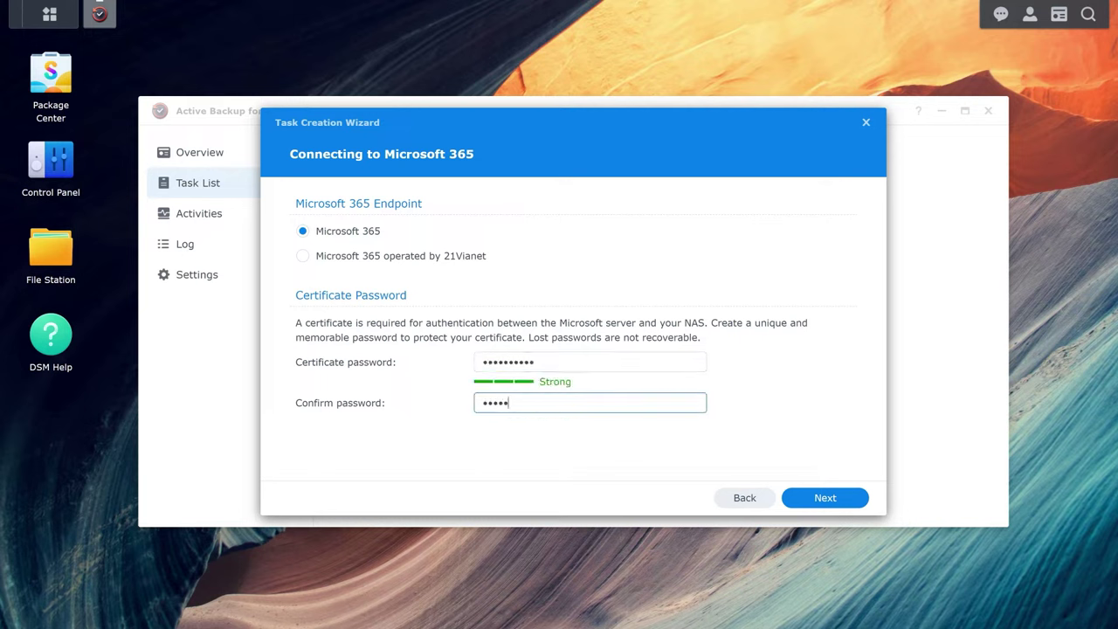
left_click(825, 498)
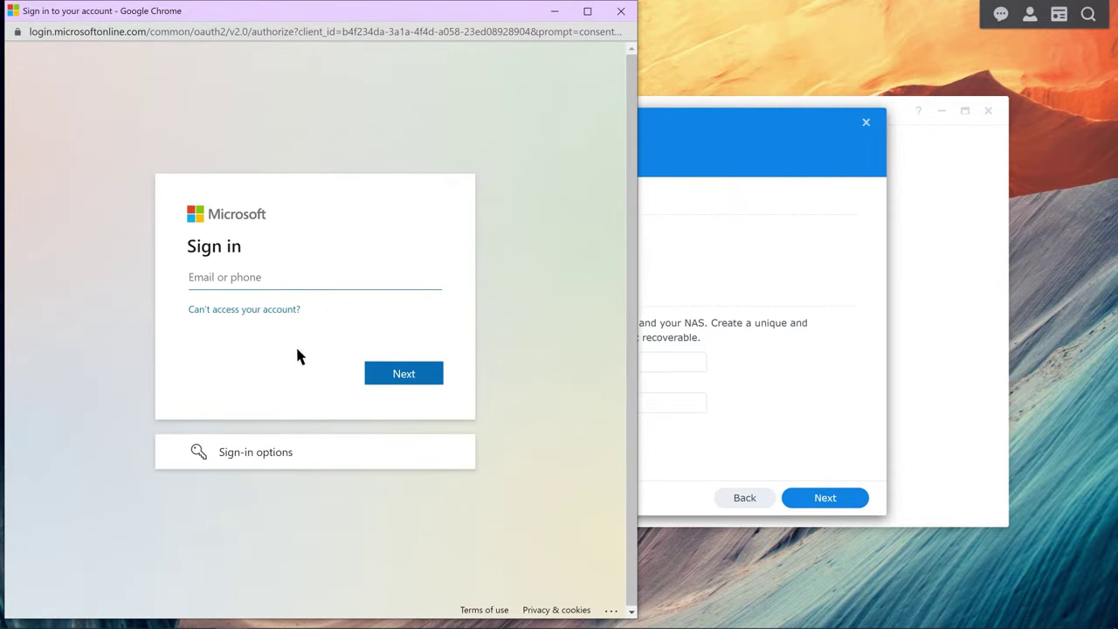
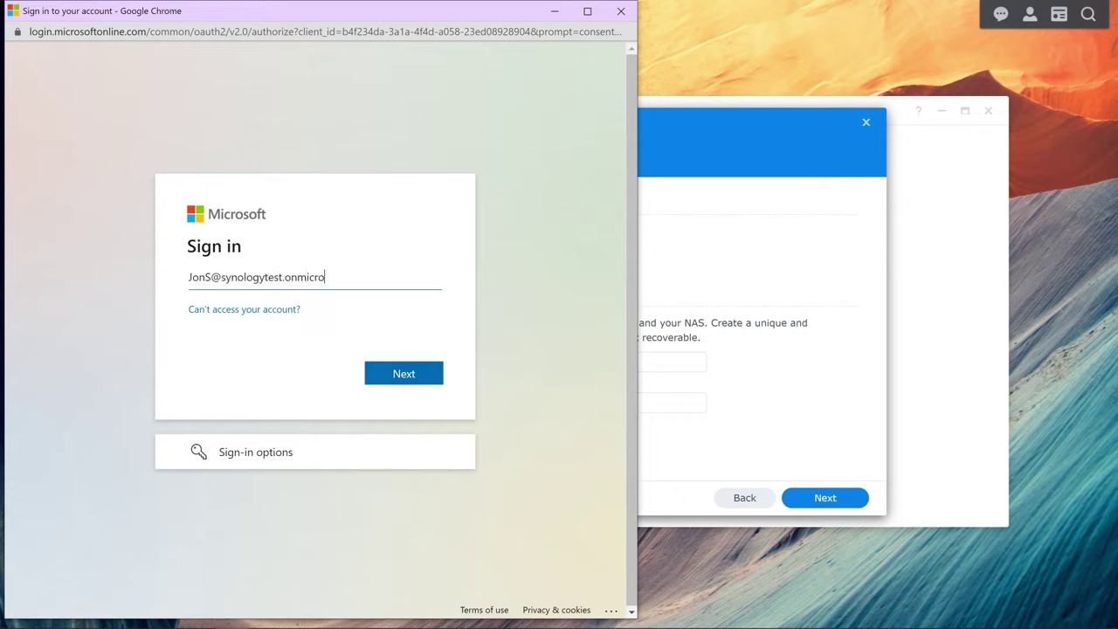
Step: Sign in with the tenant admin's e-mail and password, accept the permissions, and allow the NAS redirect
left_click(406, 375)
left_click(194, 335)
type("***")
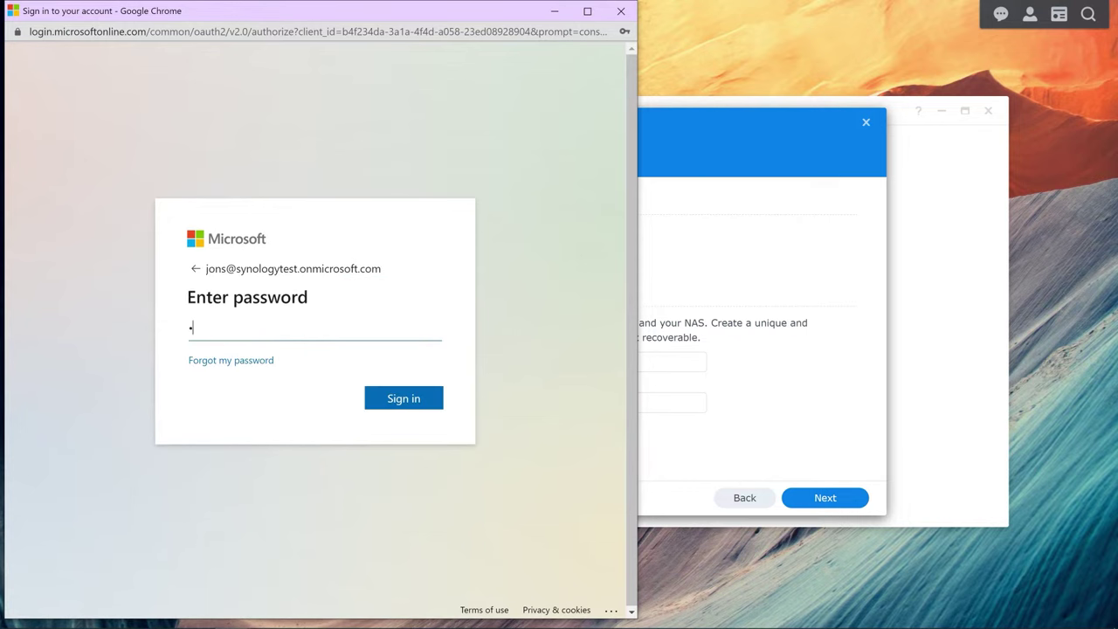
type("******")
left_click(411, 403)
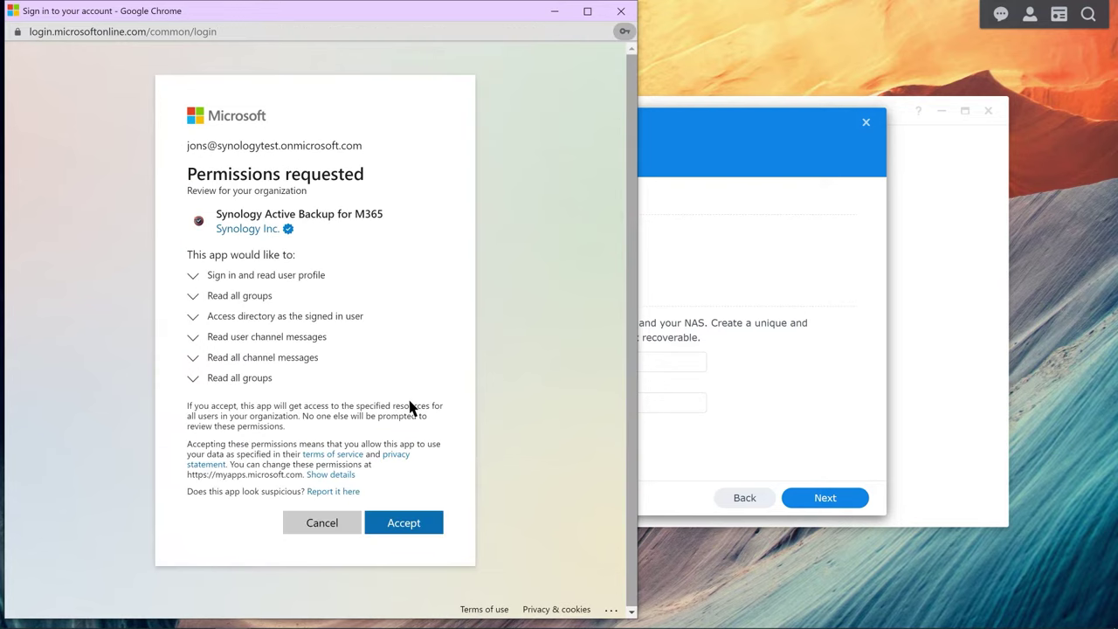
left_click(407, 526)
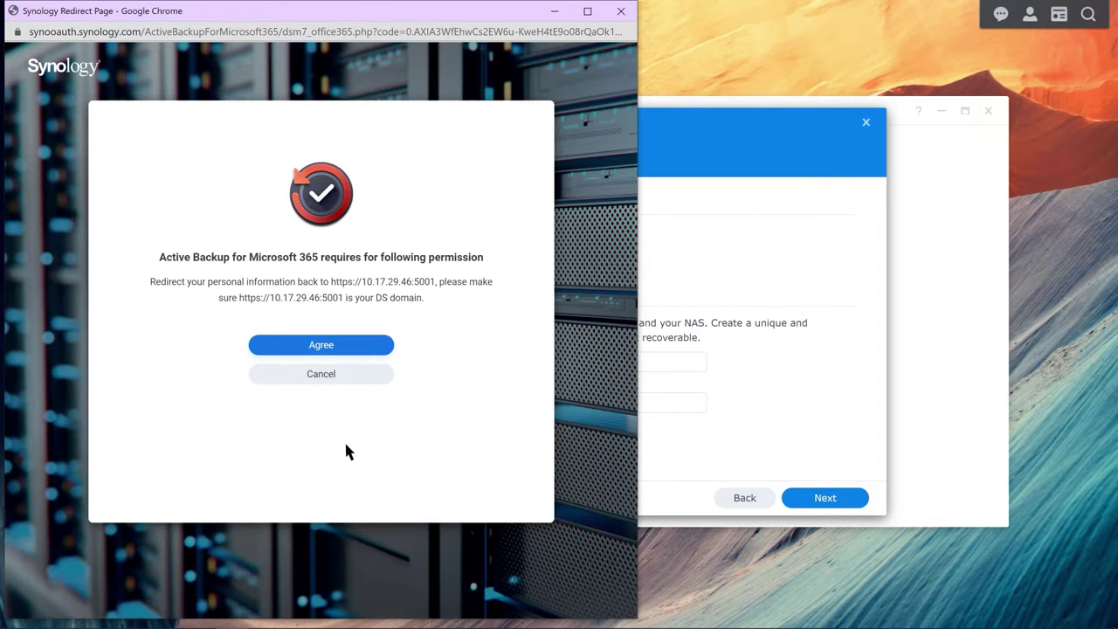
left_click(321, 347)
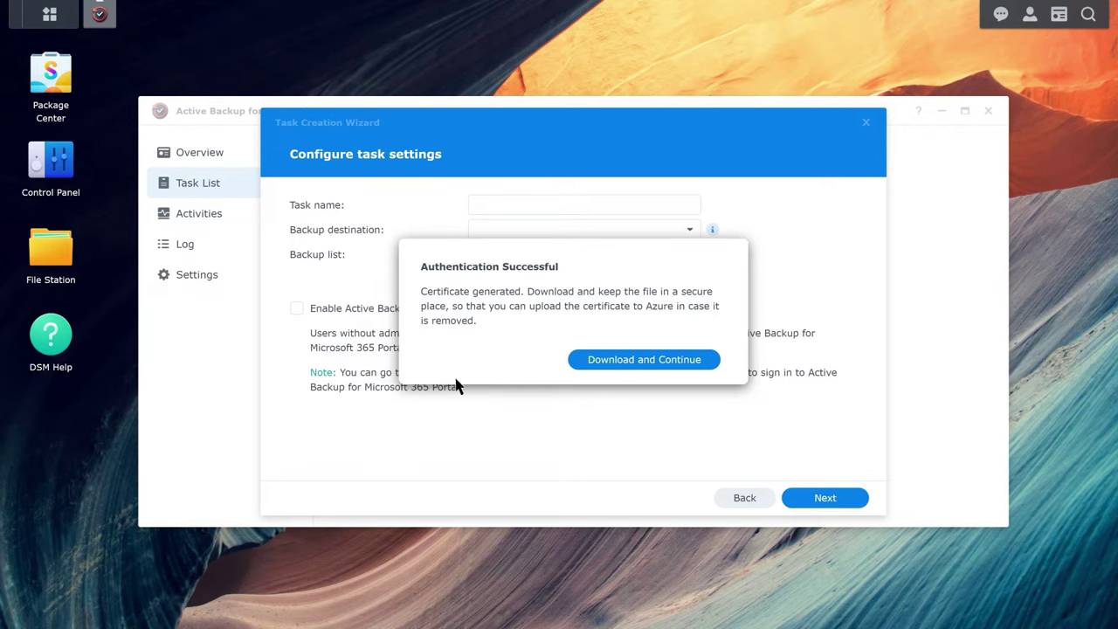
Step: Download the certificate, name the task ABM_Demo and set ABM_Backup as its destination
left_click(657, 366)
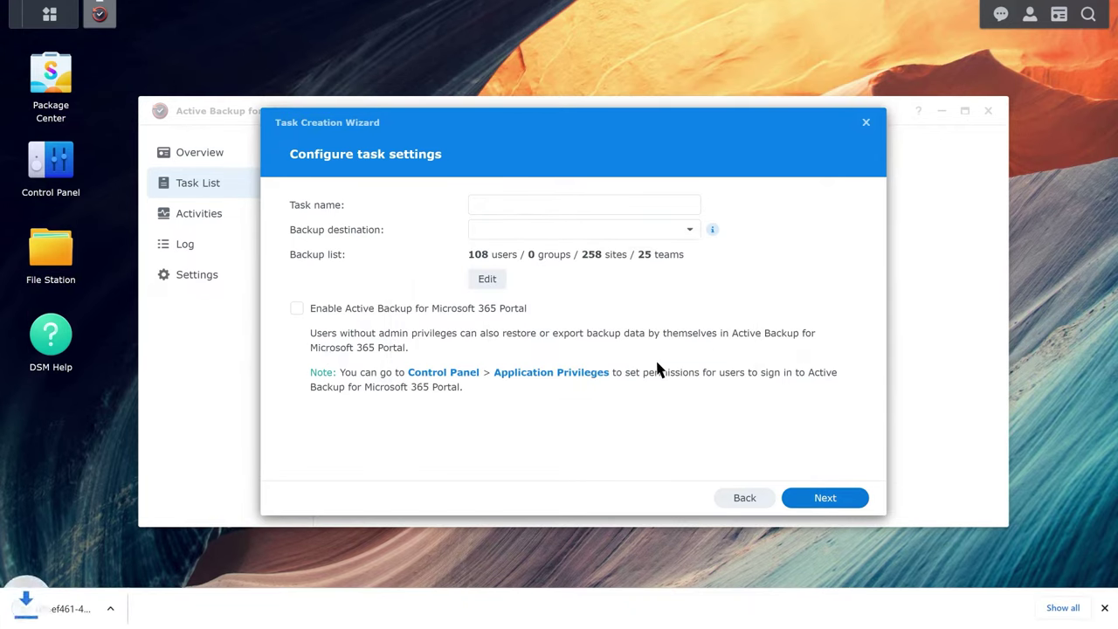
left_click(1104, 607)
left_click(476, 203)
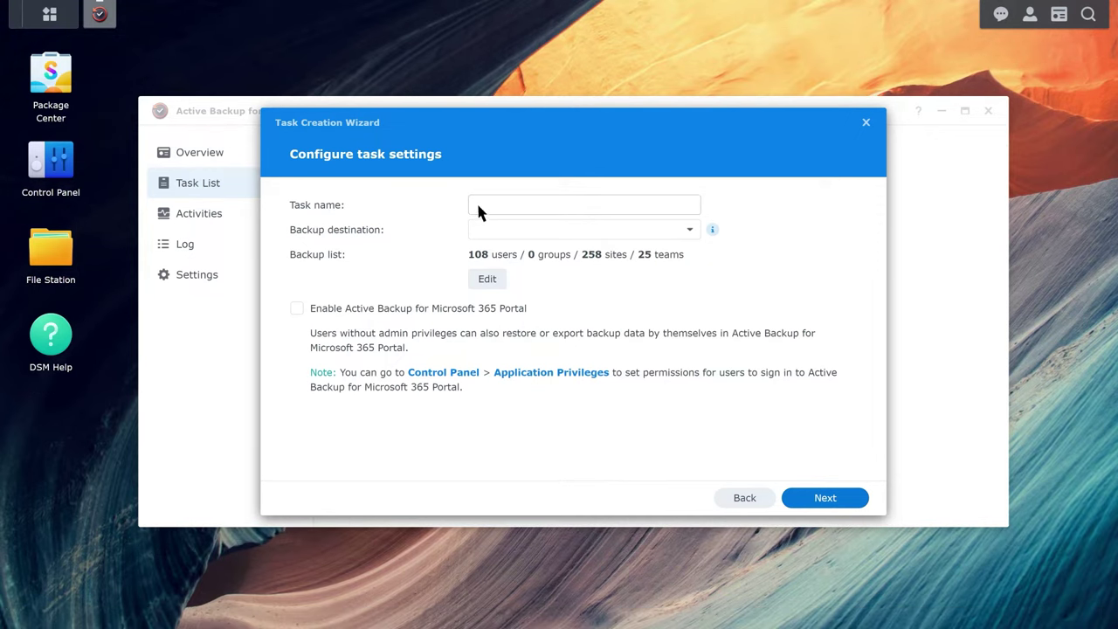
type("ABM_Demo")
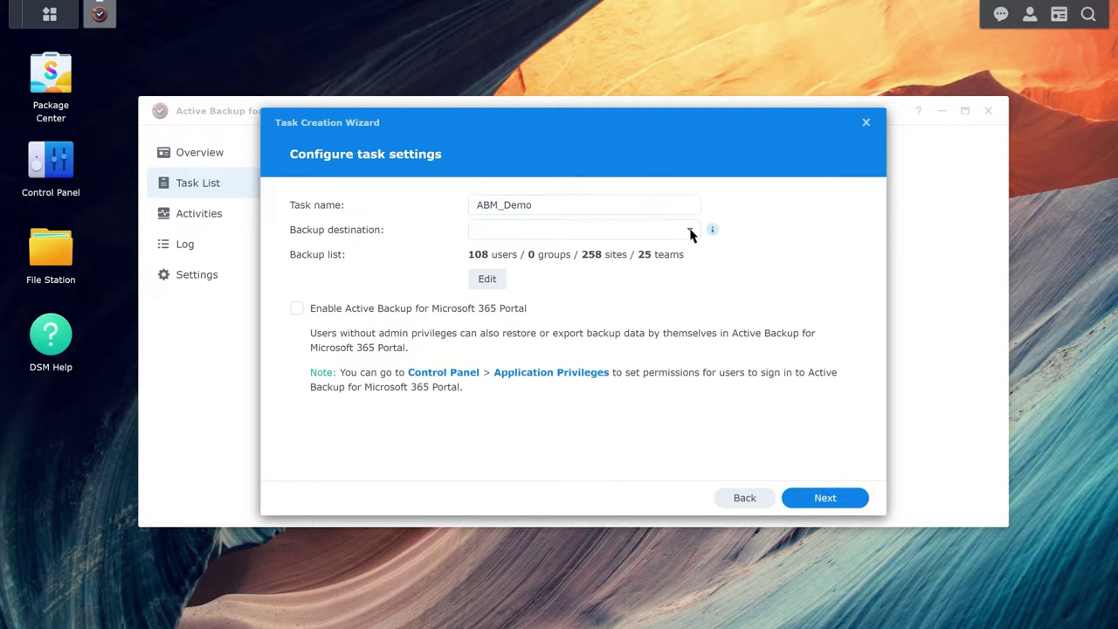
left_click(690, 234)
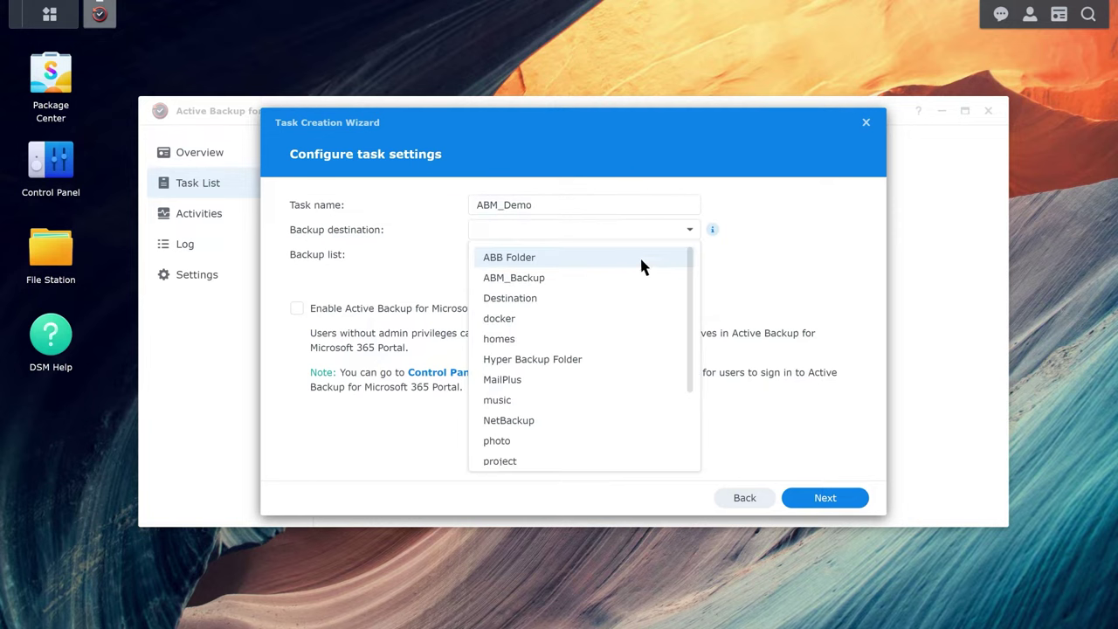
left_click(562, 276)
Step: Keep all 105 users selected and enable the Active Backup for Microsoft 365 Portal
left_click(486, 280)
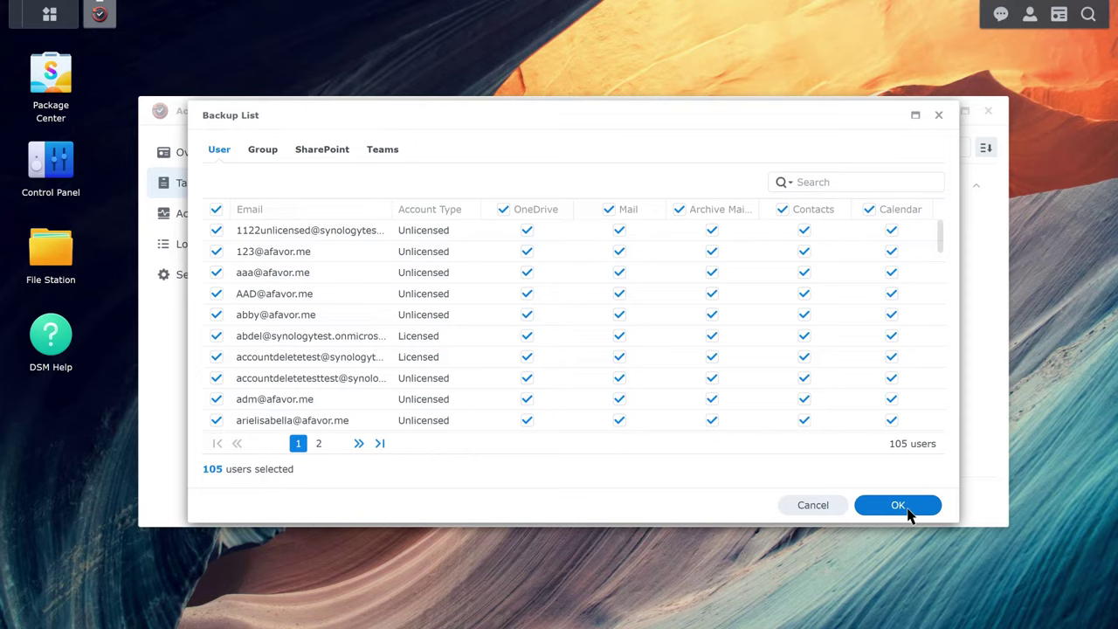
left_click(912, 506)
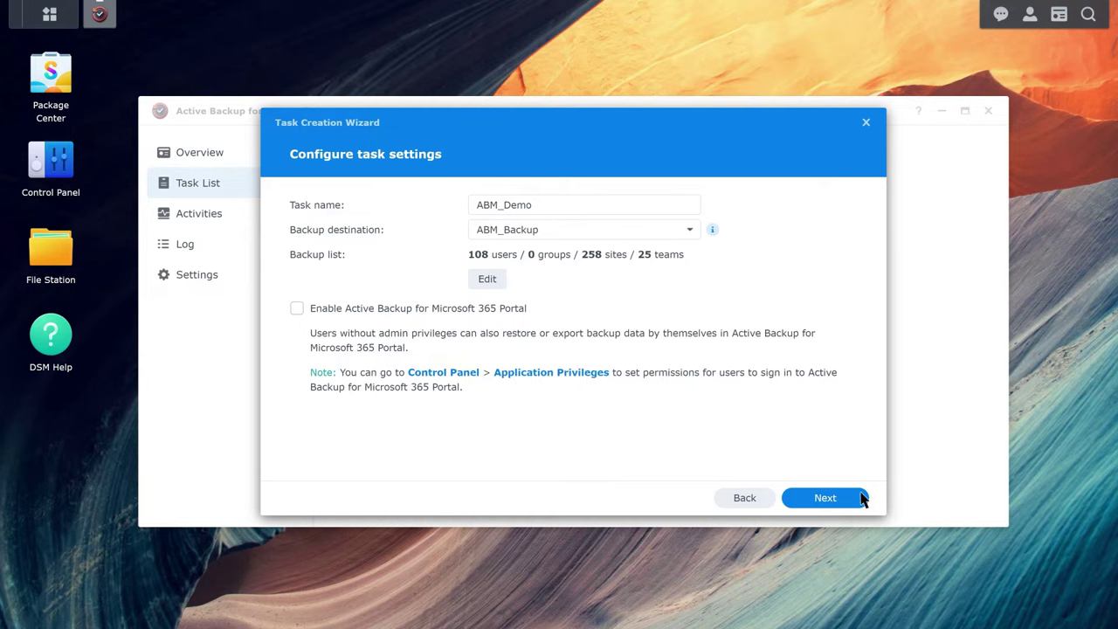
left_click(297, 310)
left_click(826, 500)
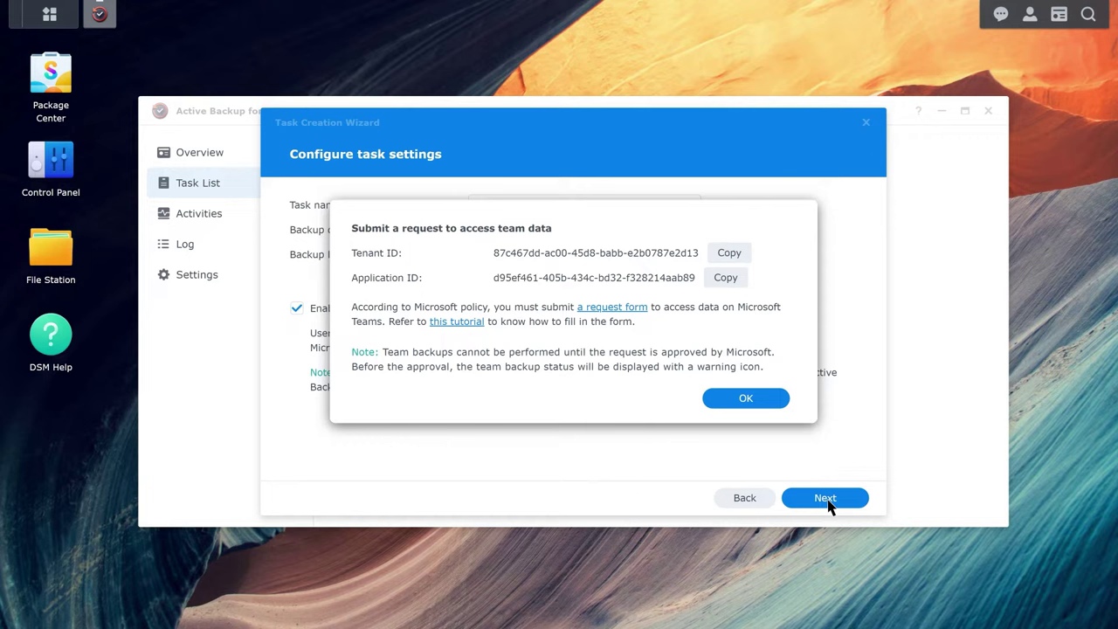
Step: Acknowledge the team-data notice and keep default auto-discovery for new users, sites and teams
left_click(746, 402)
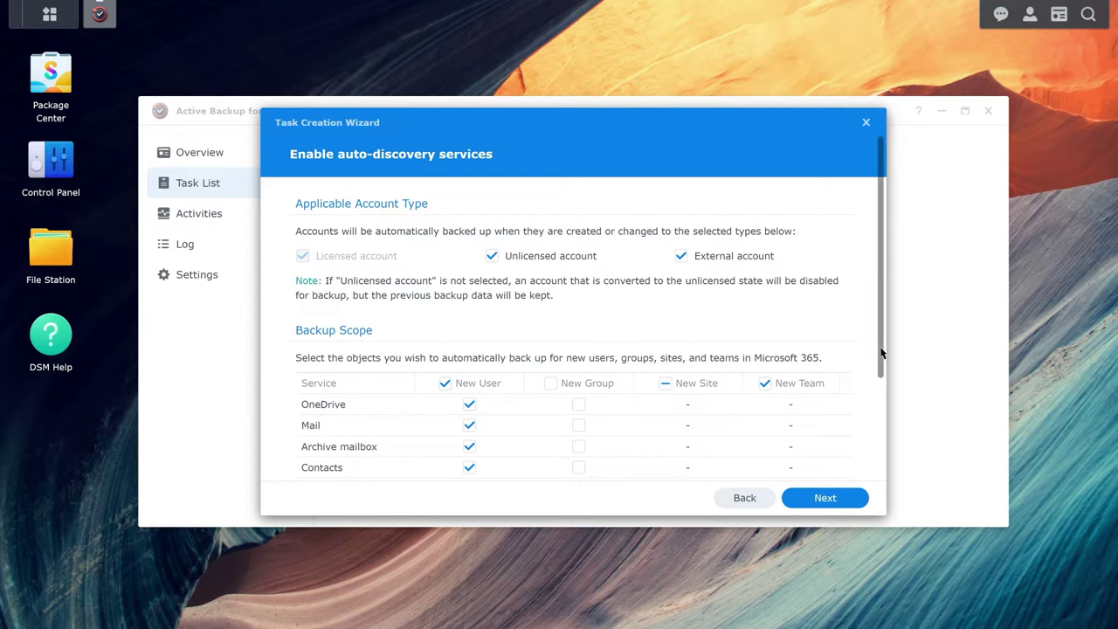
scroll(882, 371, "down", 2)
left_click_drag(882, 371, 881, 460)
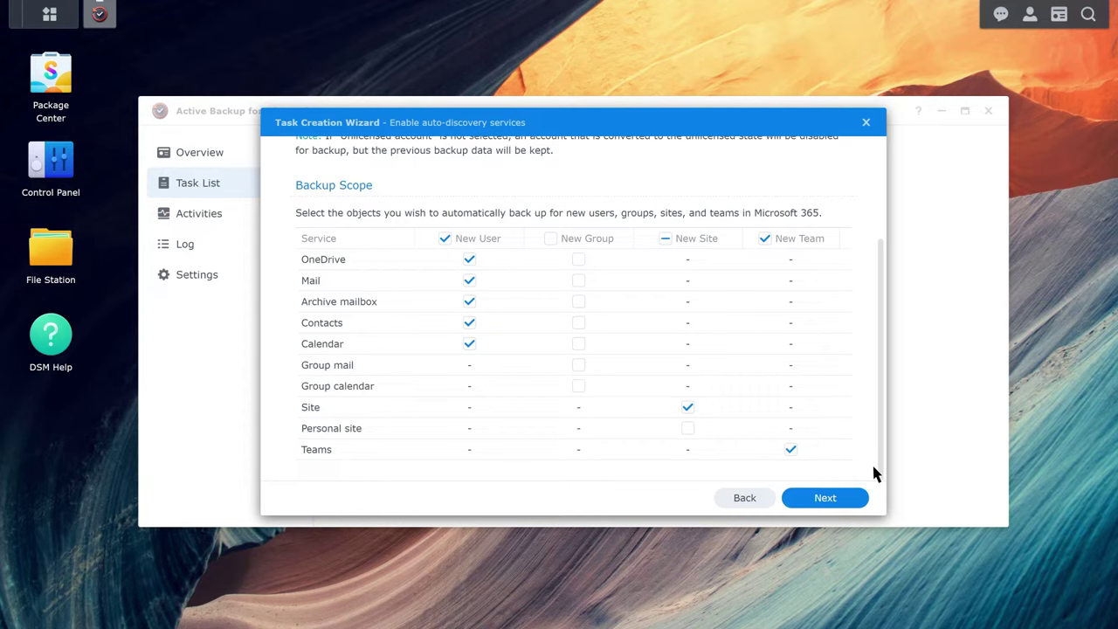
left_click(826, 499)
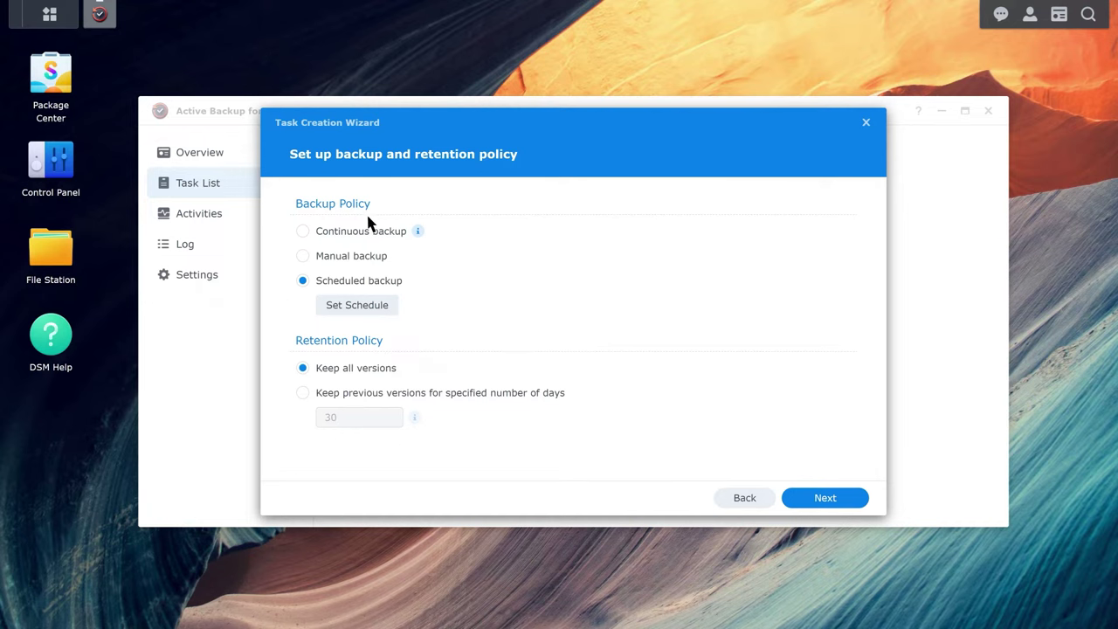
Step: Set the backup policy to Scheduled backup, daily at 02:00, keeping all versions
left_click(303, 233)
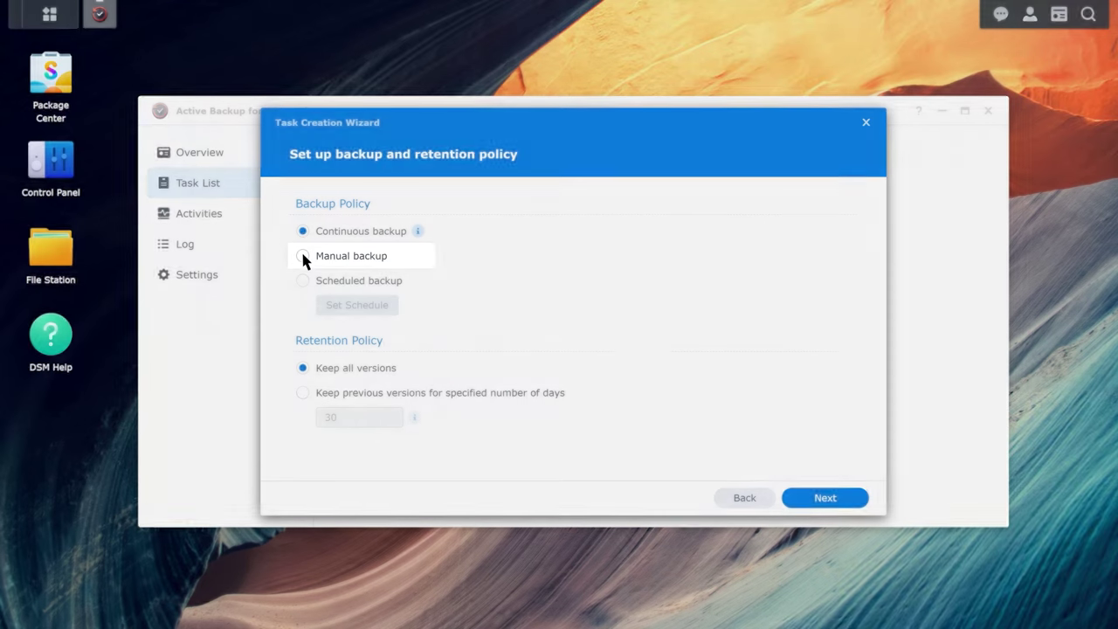
left_click(302, 255)
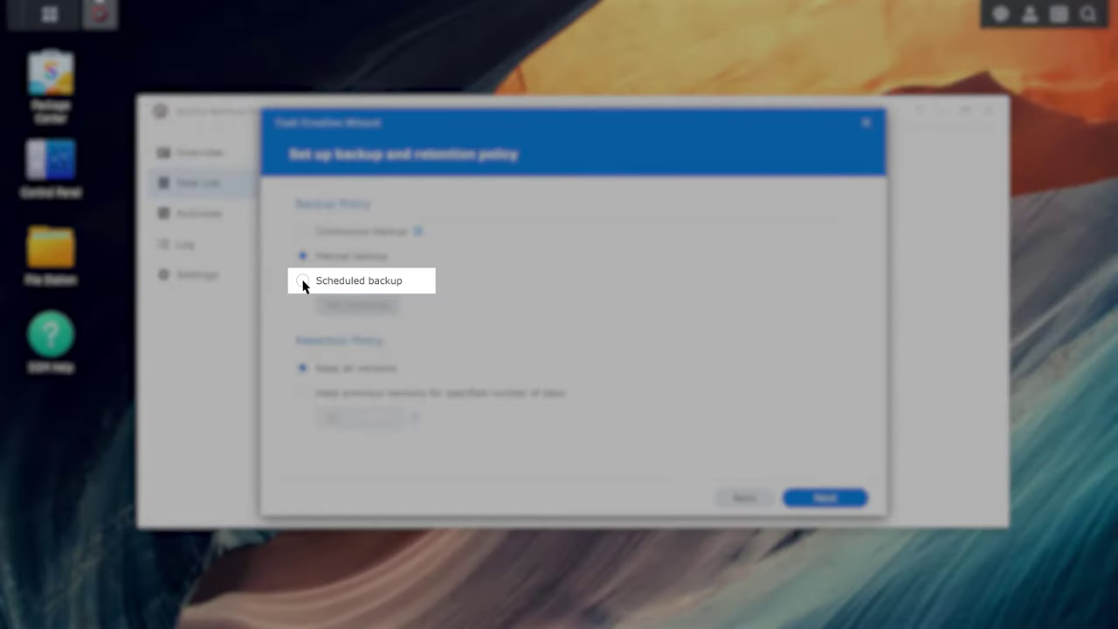
left_click(302, 281)
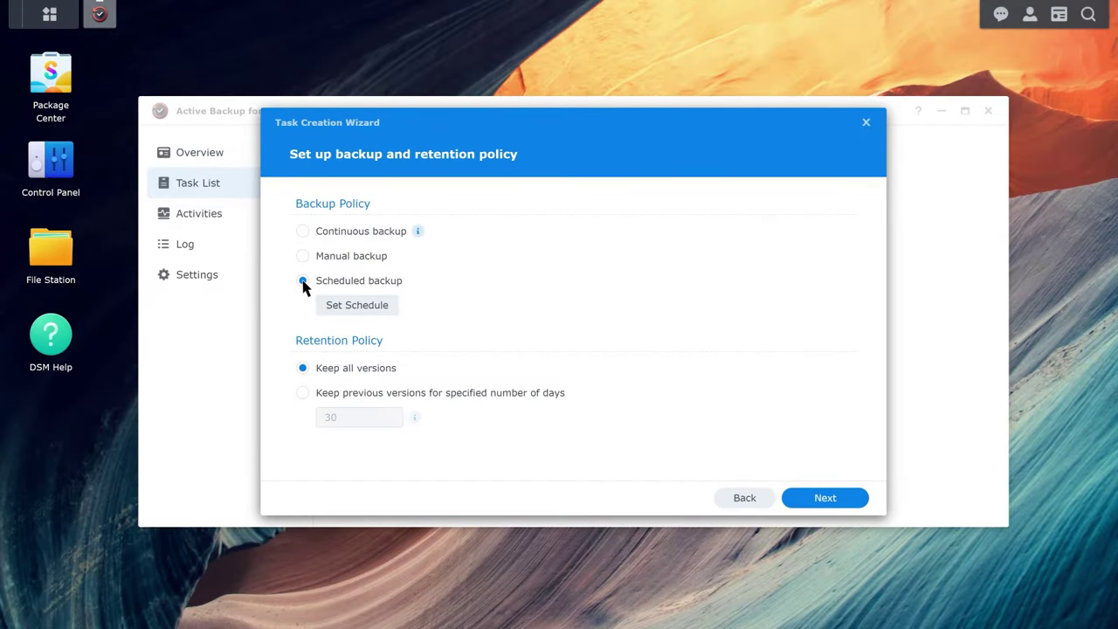
left_click(357, 308)
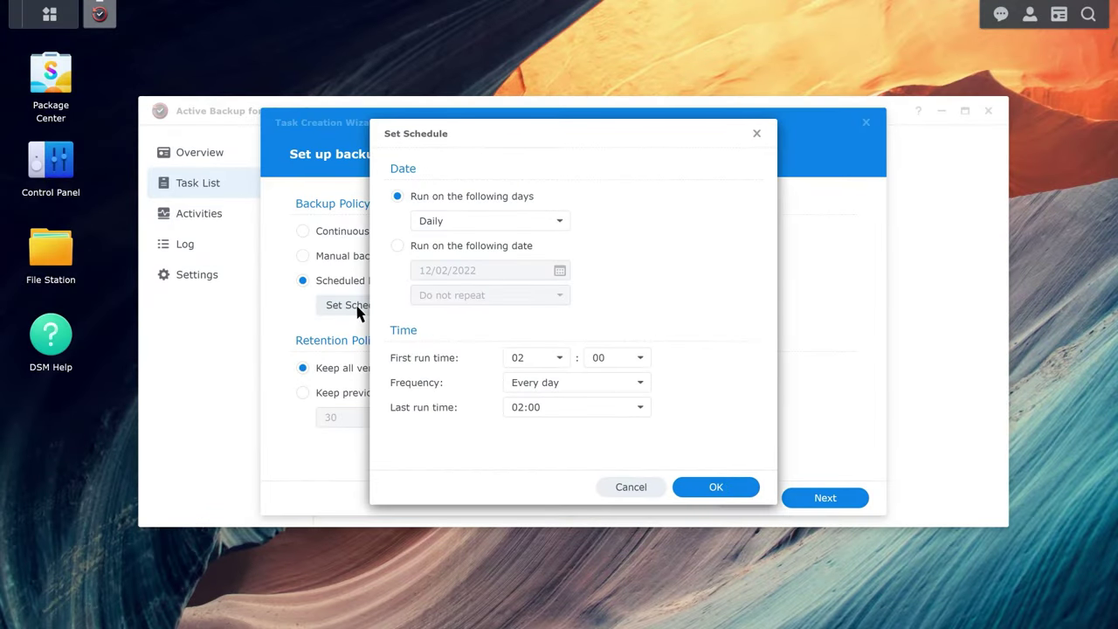
left_click(715, 489)
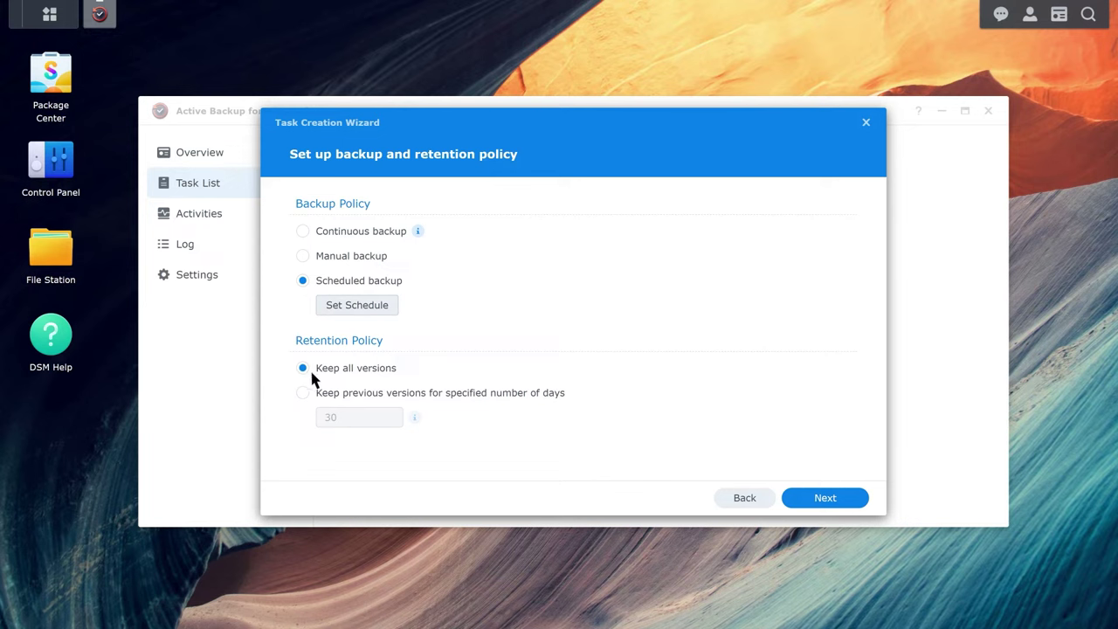
Step: Finish the ABM_Demo task wizard and run its first backup immediately
left_click(825, 499)
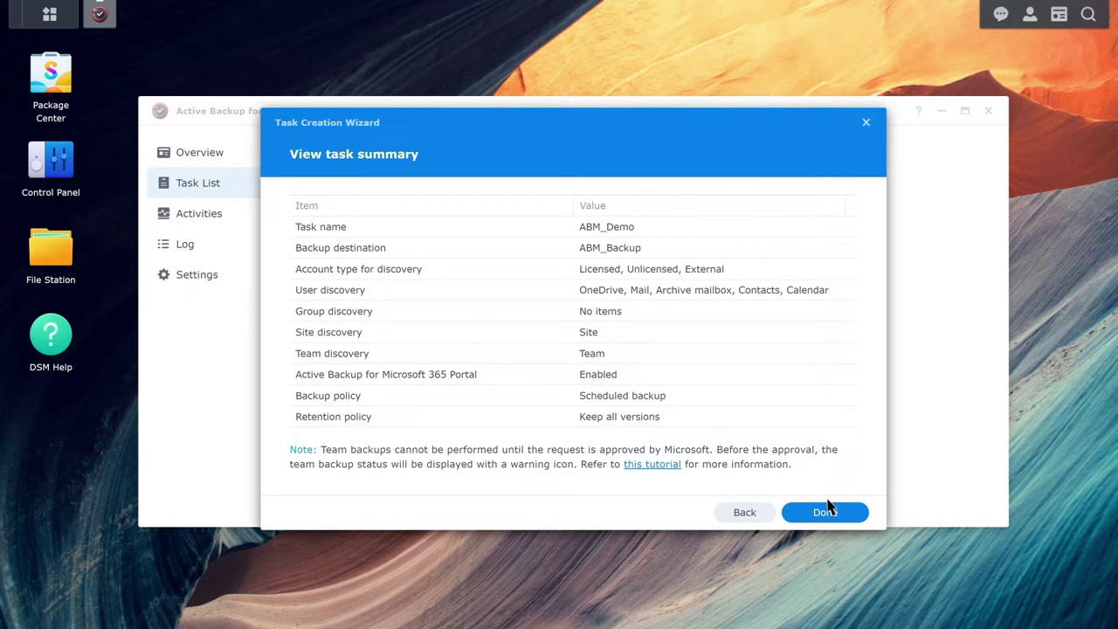
left_click(831, 518)
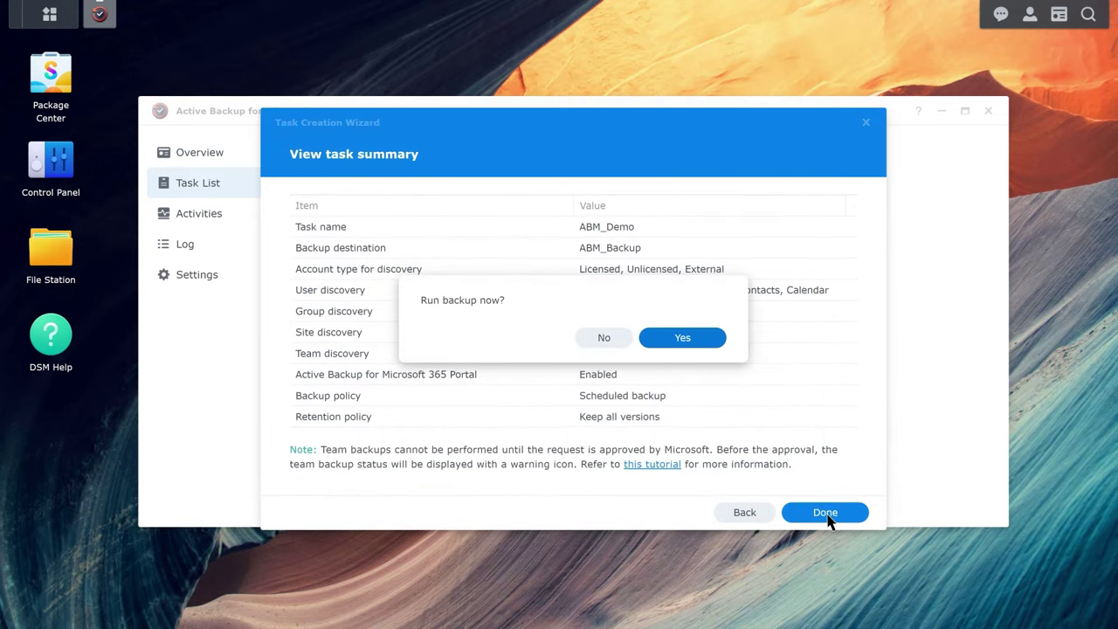
left_click(682, 343)
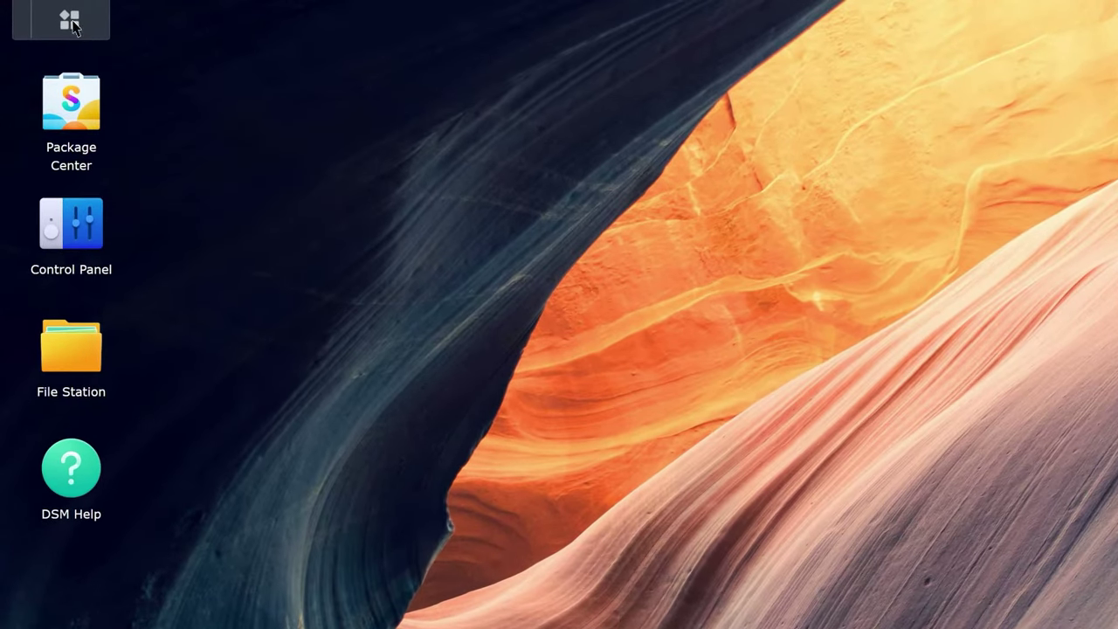
Step: Launch the Portal and switch the view role to the user found by name search
left_click(49, 14)
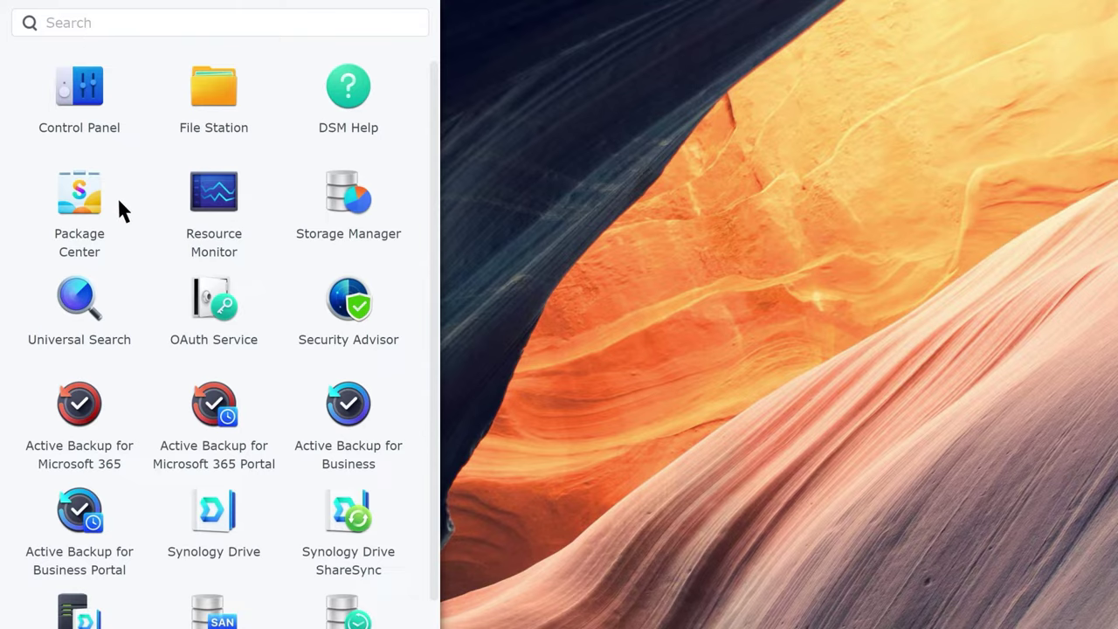
left_click(215, 418)
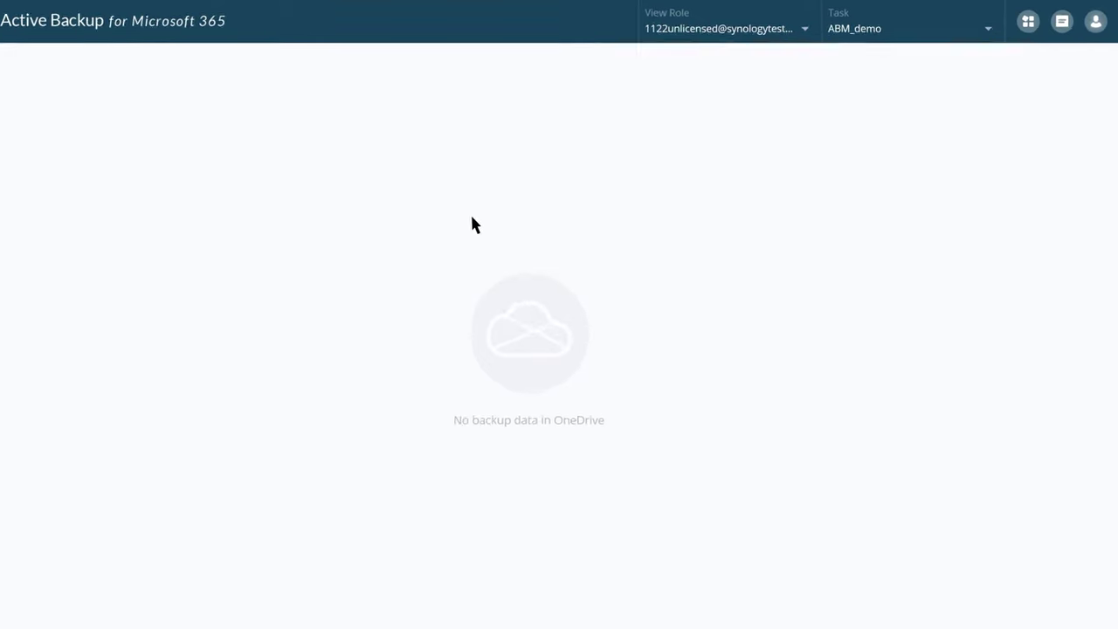
left_click(821, 28)
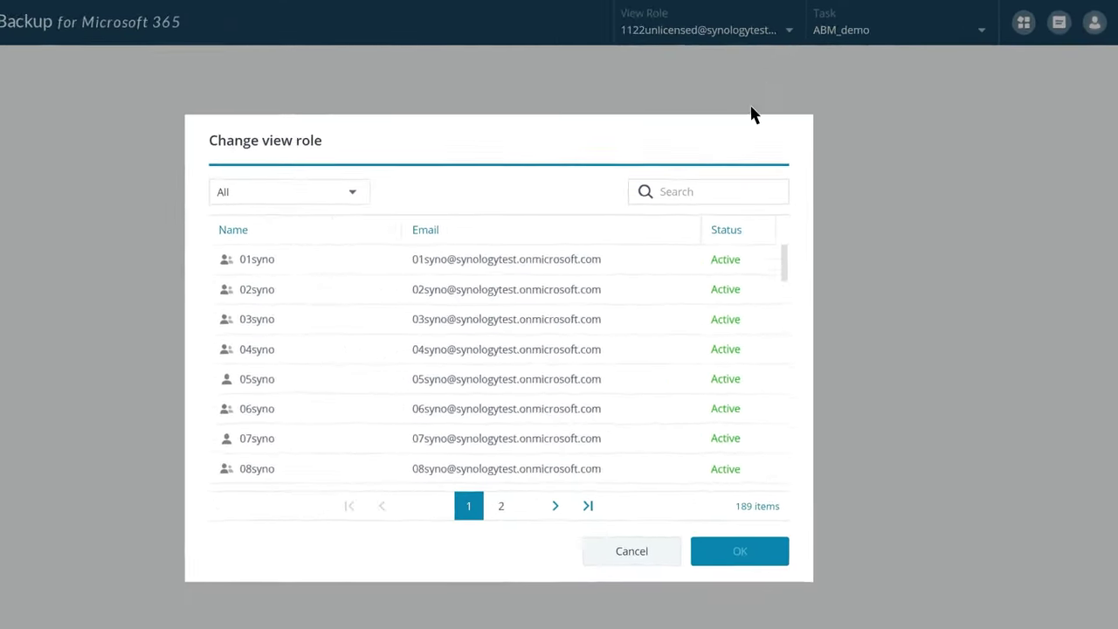
left_click(541, 247)
type("snow")
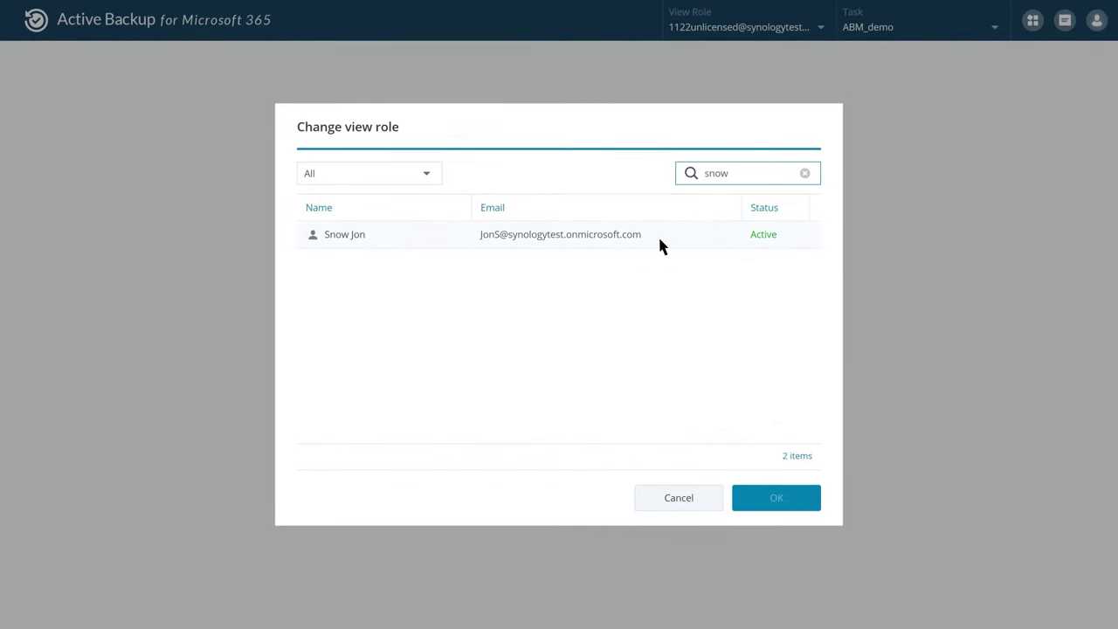
left_click(789, 506)
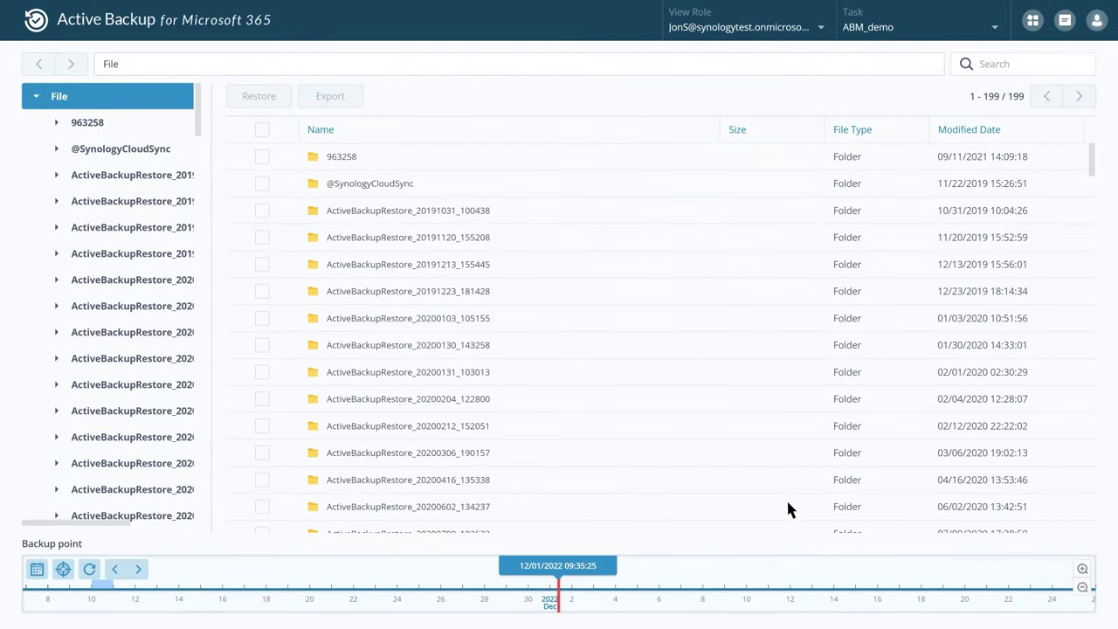
Step: Keep the ABM_demo task selected and switch the service view to Mail
left_click(992, 28)
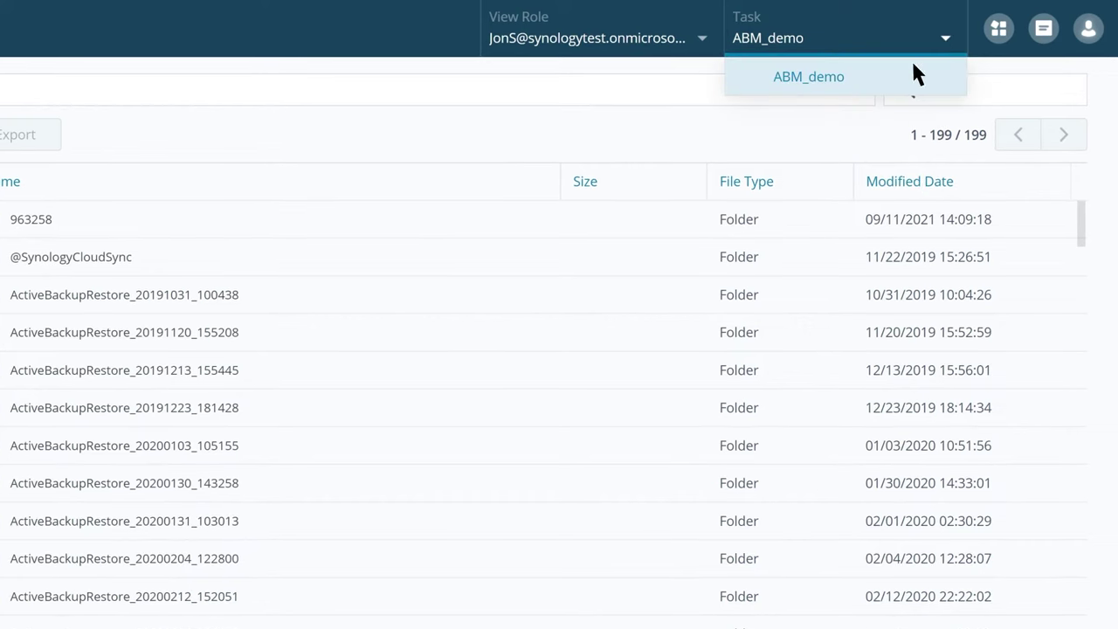
left_click(865, 88)
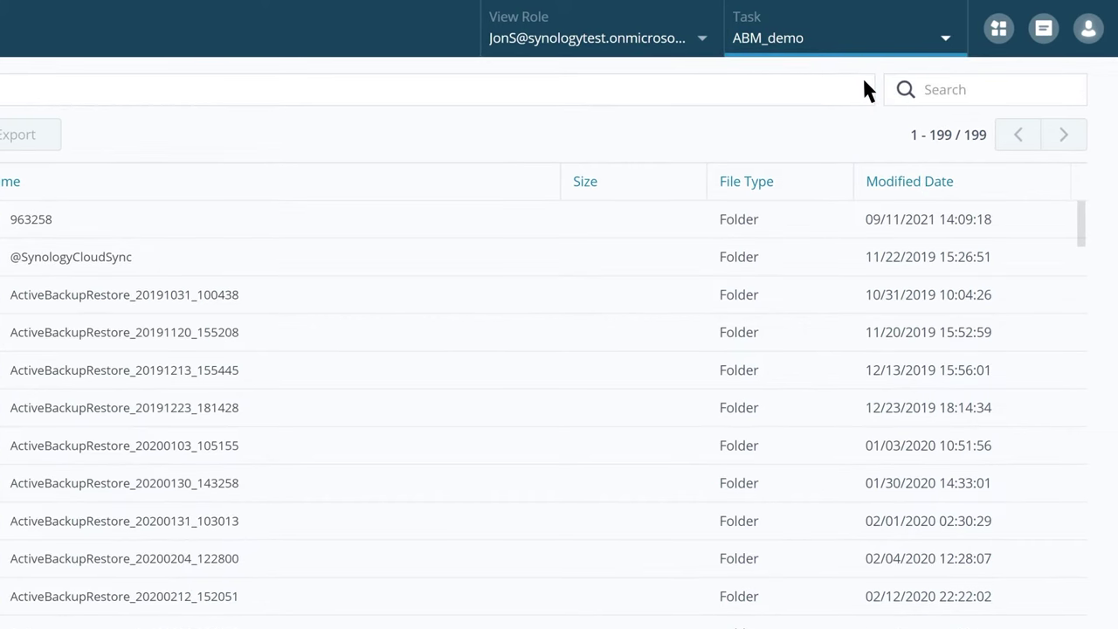
left_click(998, 28)
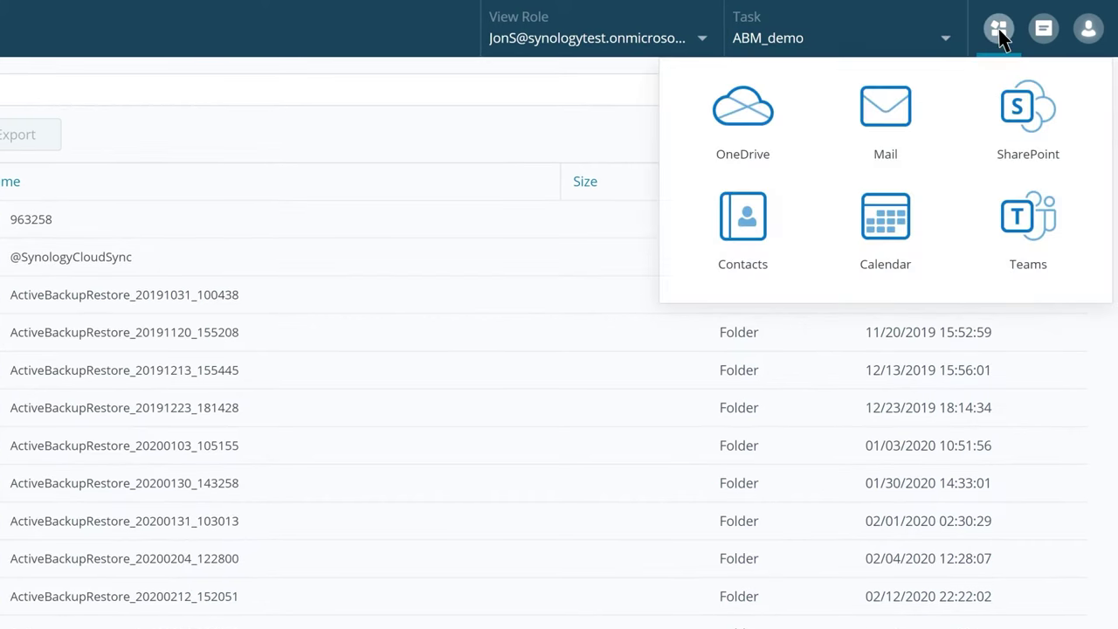
left_click(909, 119)
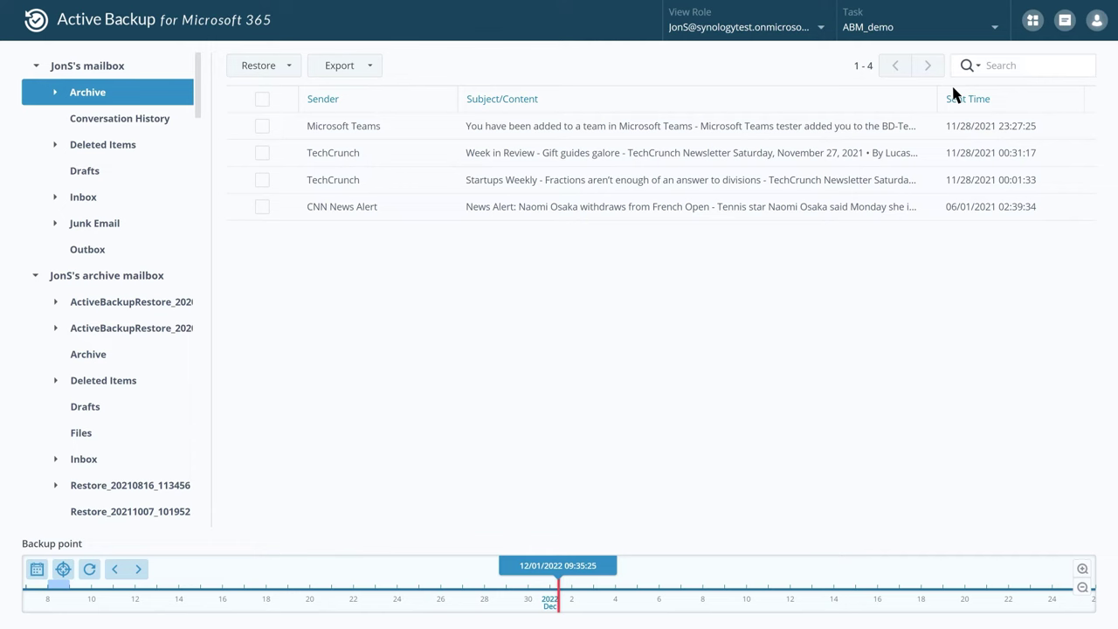
Step: Open the Inbox and step back and forth through earlier backup points on the timeline
left_click(84, 198)
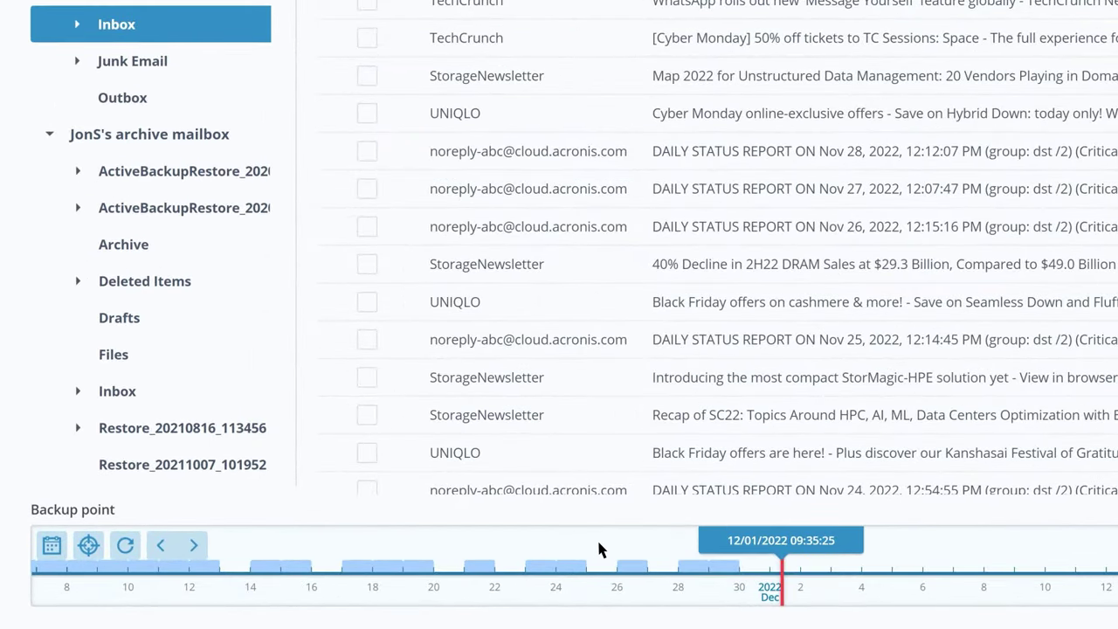
left_click_drag(598, 548, 599, 548)
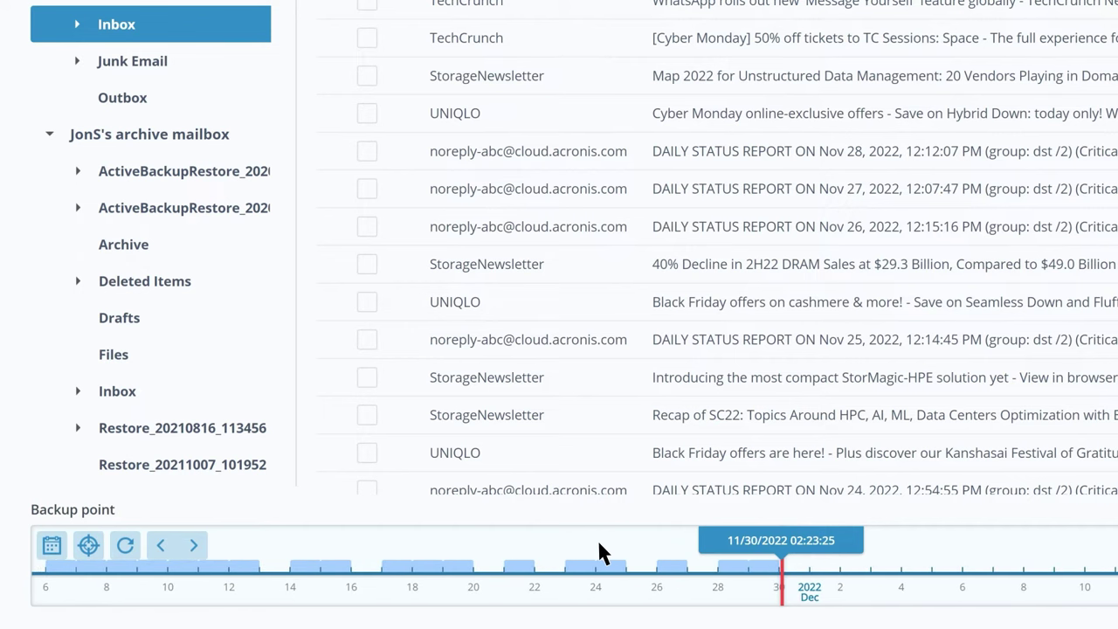
left_click(163, 546)
left_click(162, 545)
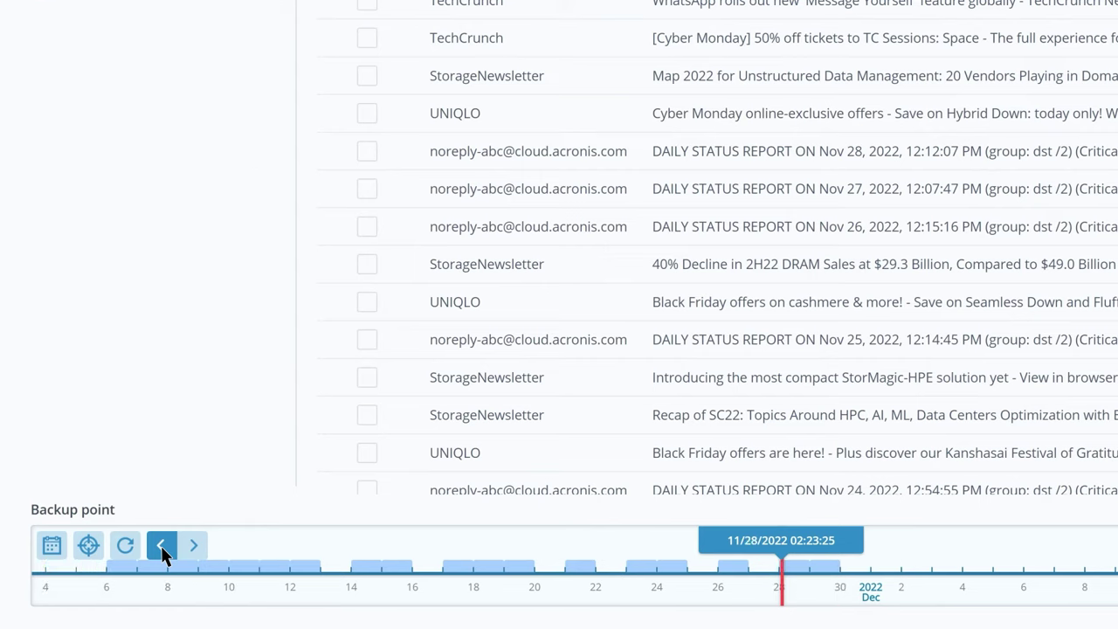
left_click(162, 546)
left_click(192, 545)
left_click(192, 546)
left_click(192, 546)
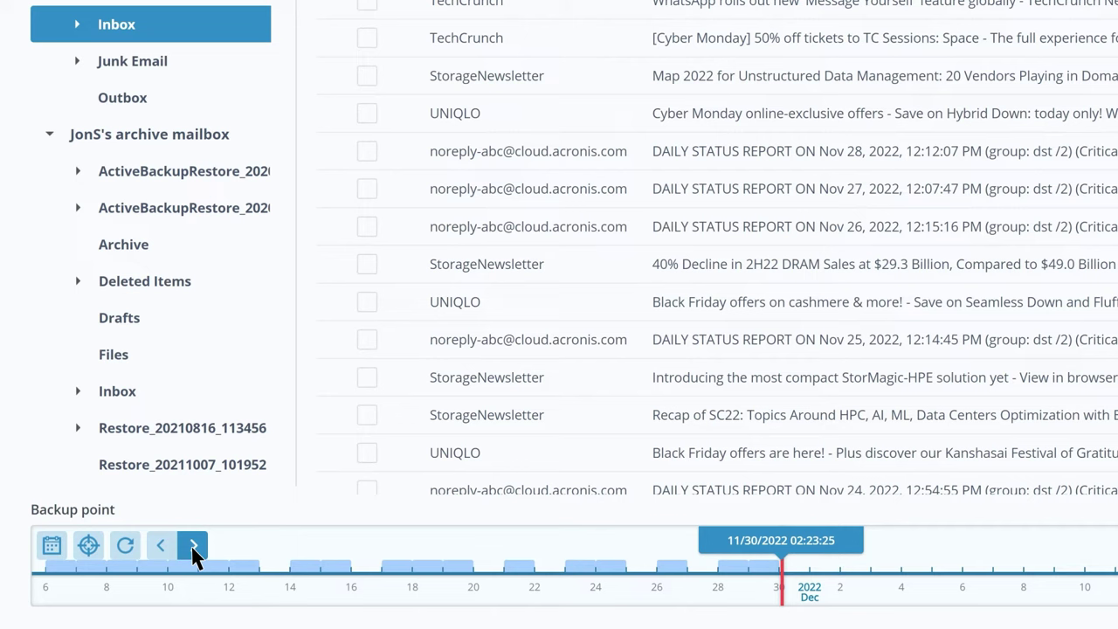
Step: Pick the November 16, 2022 backup point from the calendar
left_click(51, 546)
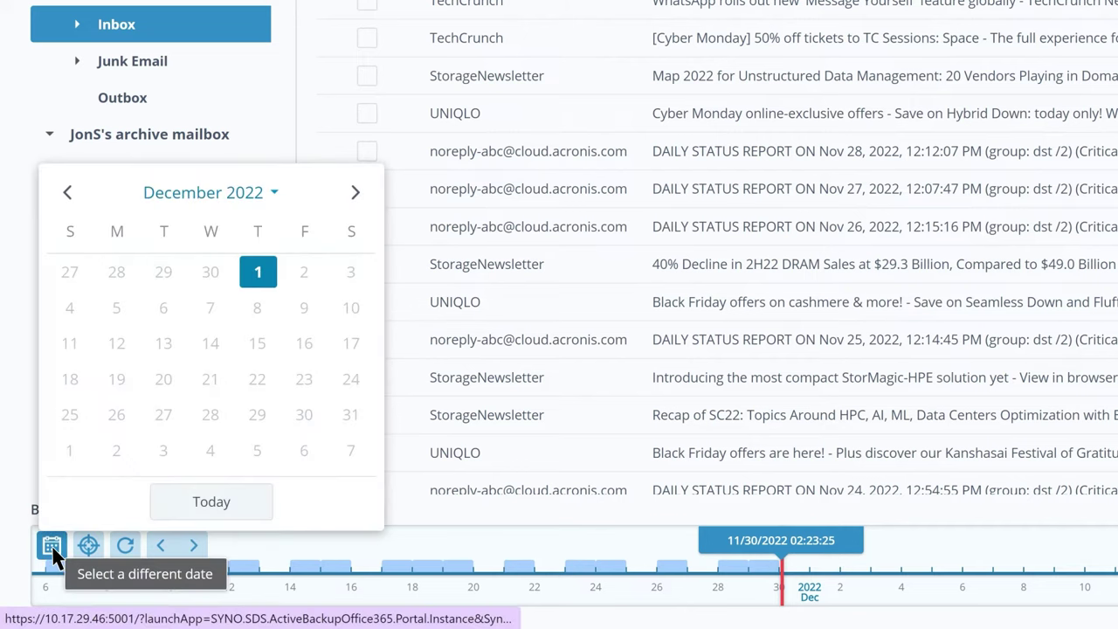
left_click(68, 193)
left_click(208, 343)
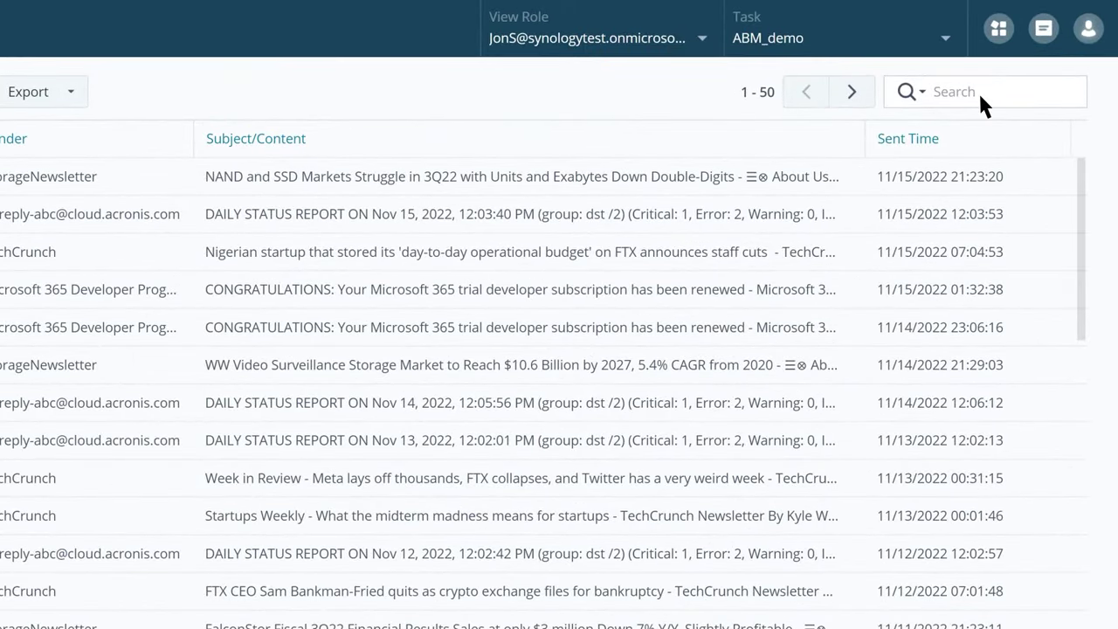
Step: Run an advanced mail search with the keyword 'synology'
left_click(922, 90)
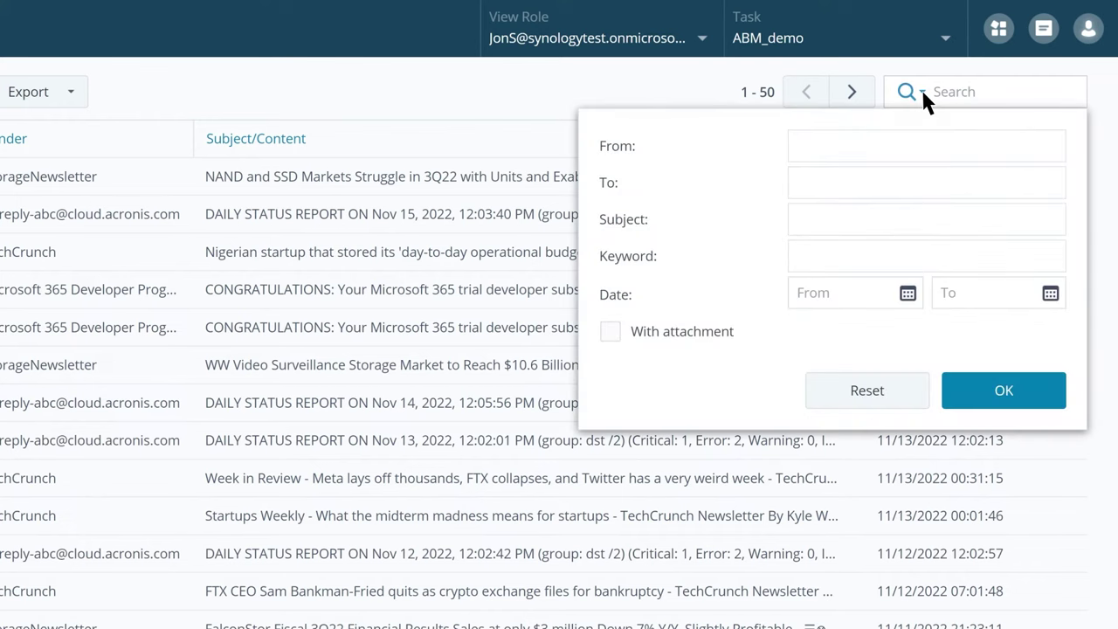
left_click(805, 256)
type("synology")
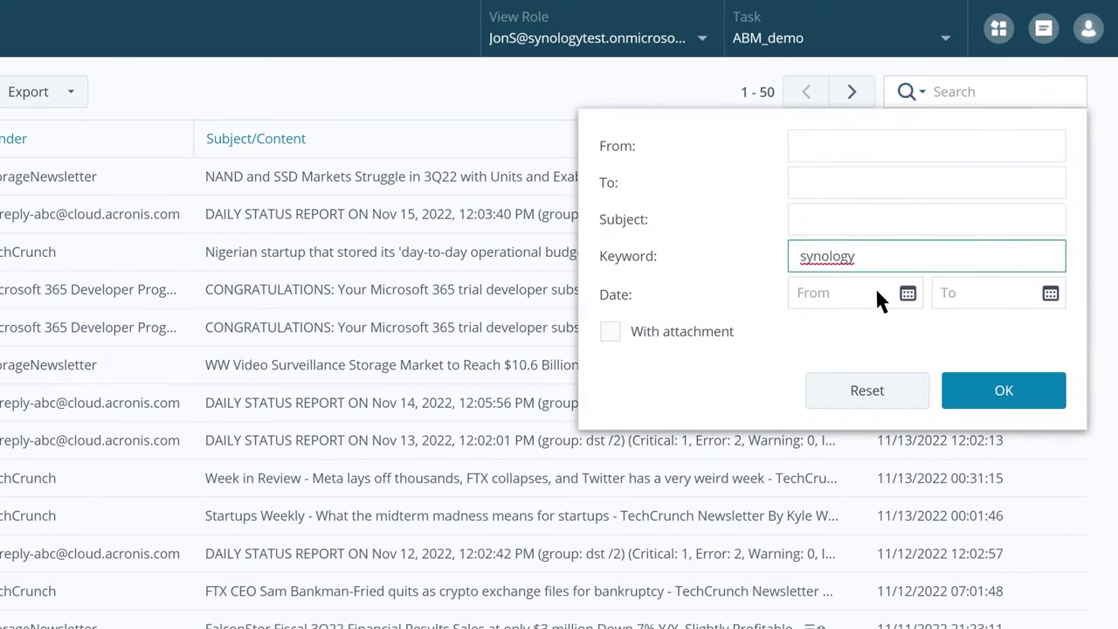
left_click(1013, 391)
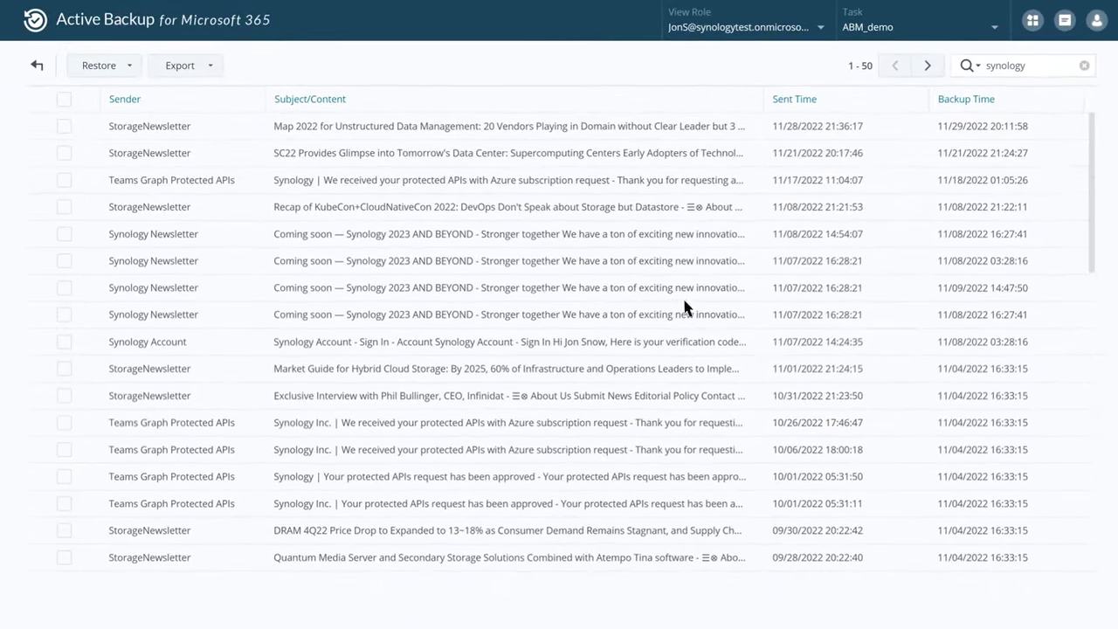
Step: Preview the 11/08 'Coming soon — Synology 2023 AND BEYOND' email, then check its row
left_click(242, 237)
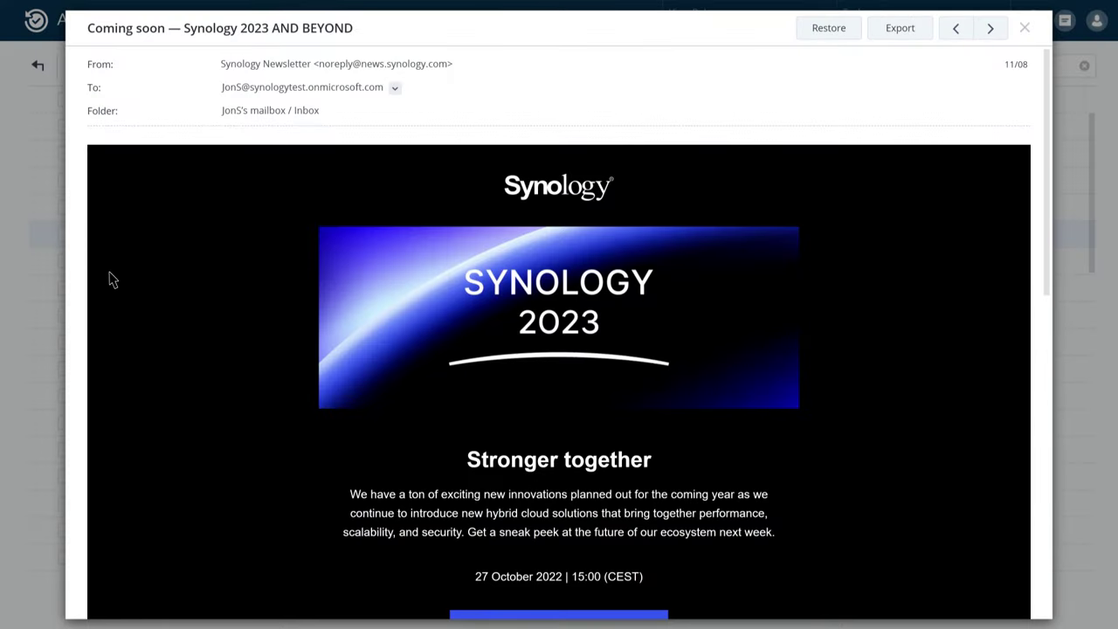
left_click(29, 269)
left_click(64, 234)
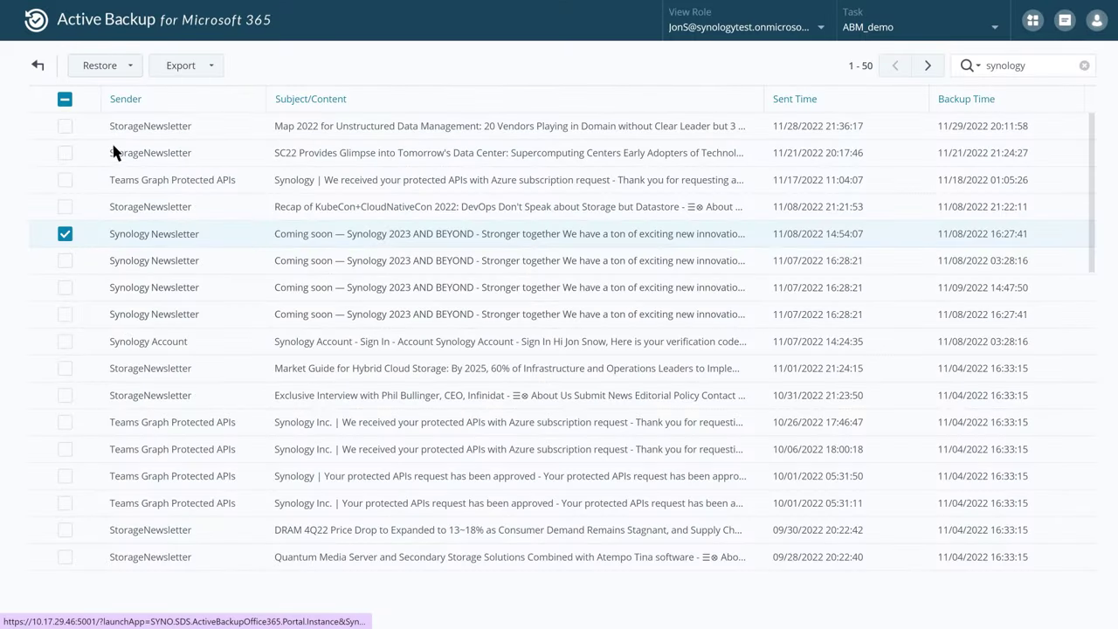
Step: Restore just that one email to the user's Microsoft 365 mailbox, then hide the restore history
left_click(129, 68)
left_click(164, 92)
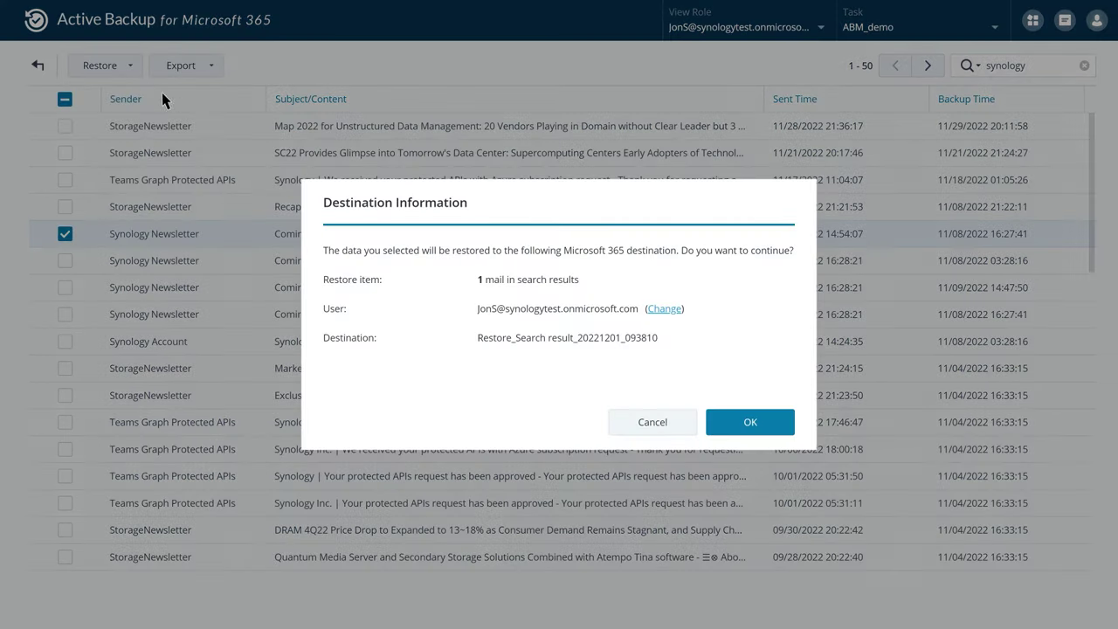
left_click(750, 423)
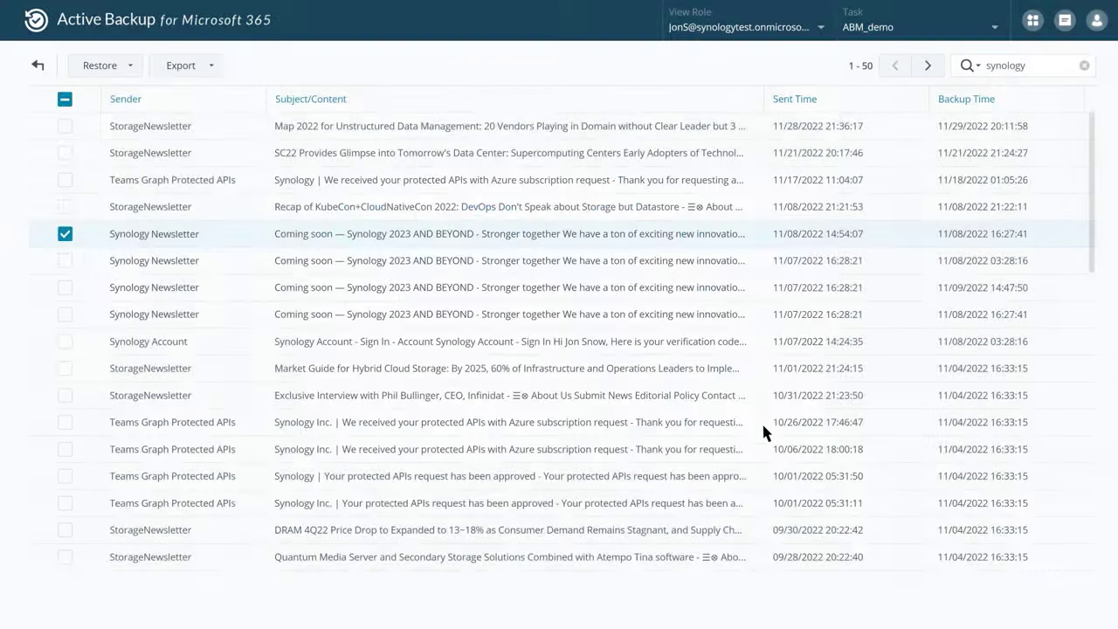
left_click(959, 499)
Step: Export only the one checked email in .eml format
left_click(212, 66)
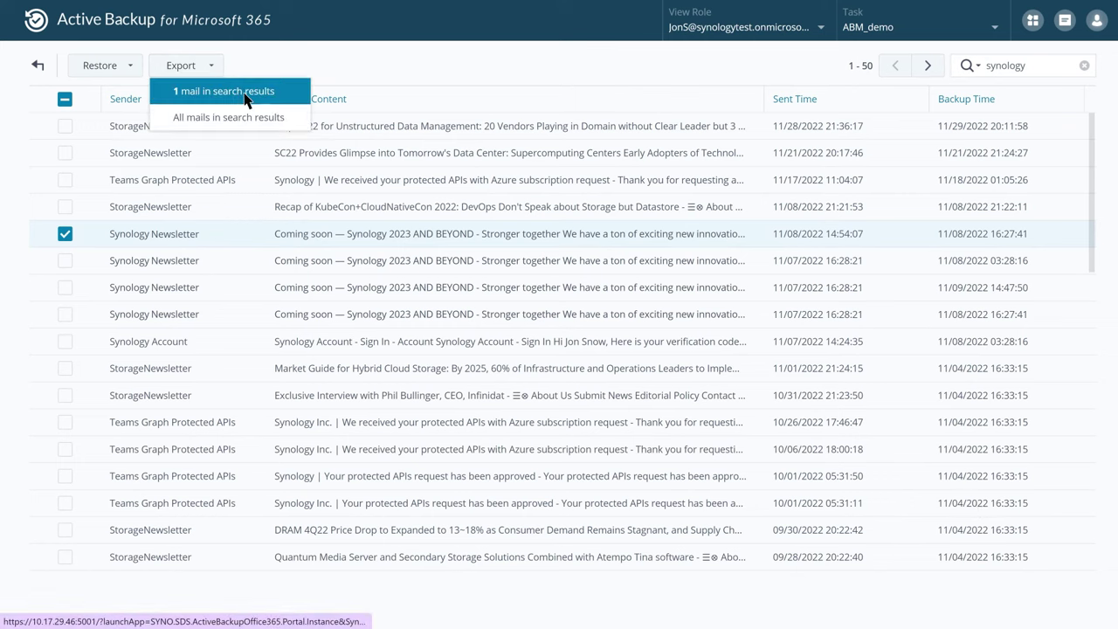
left_click(243, 93)
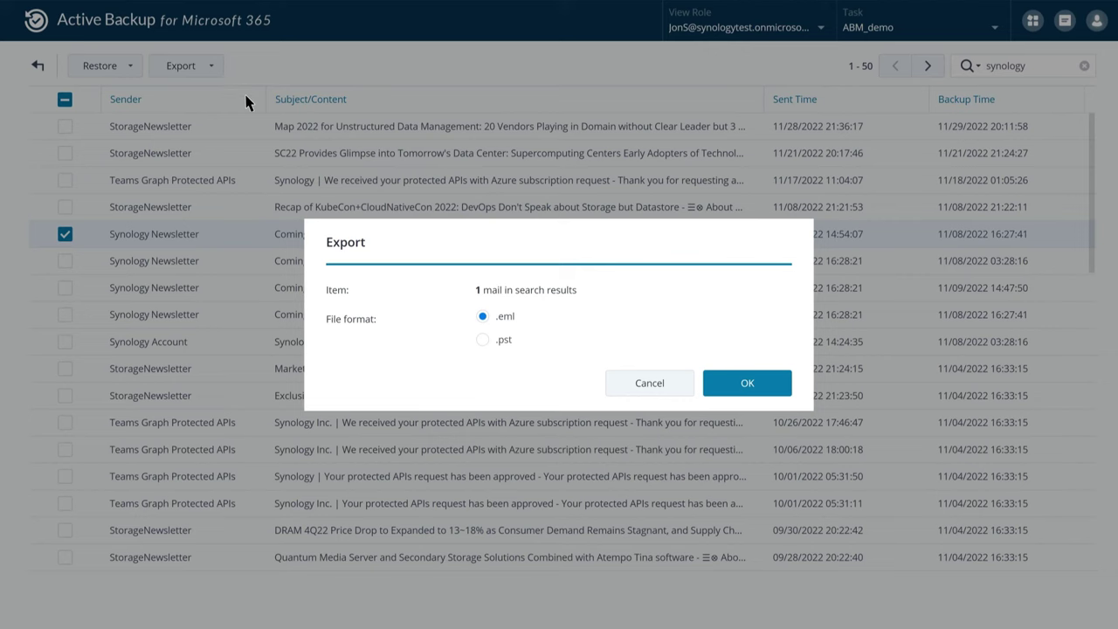
left_click(757, 390)
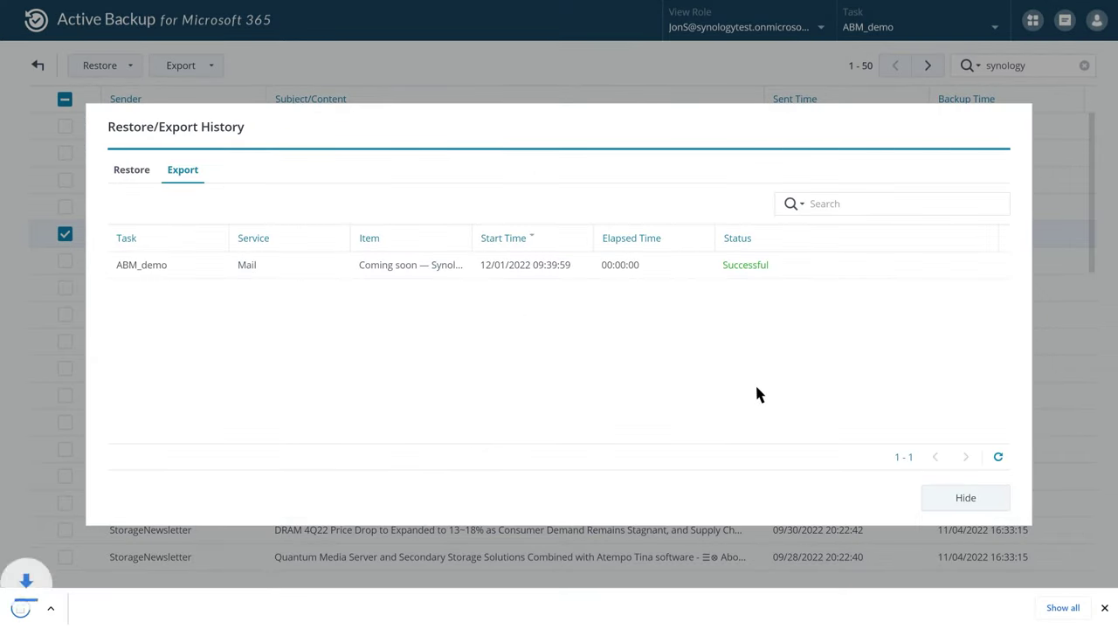